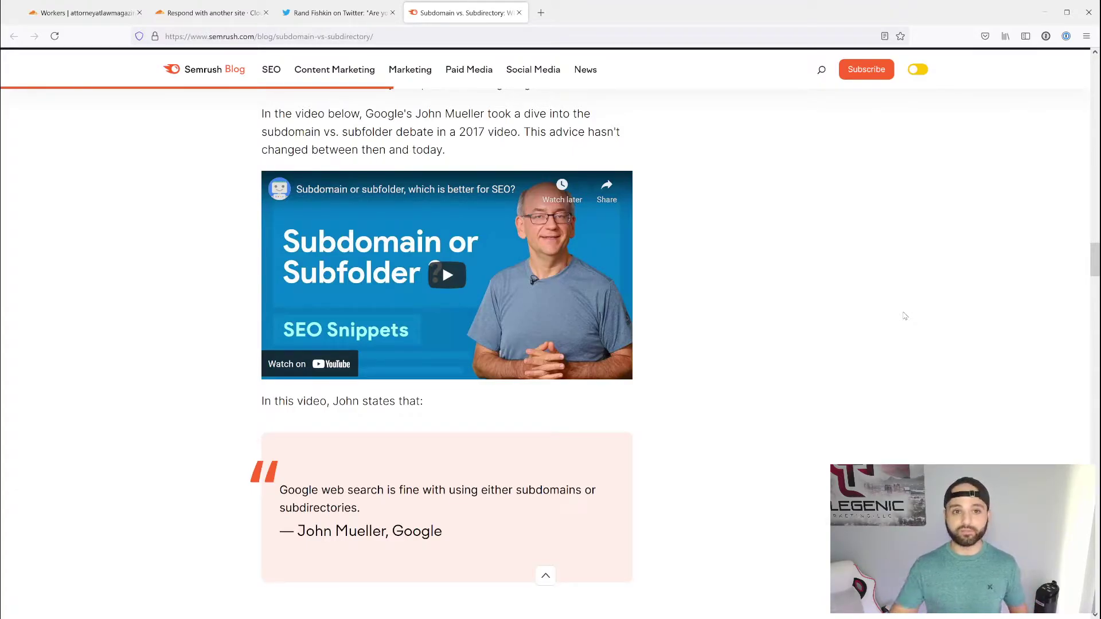
Step: Scroll the subdomain-to-subfolder case-study thread down to HotPads' /blog organic traffic graph
click(339, 13)
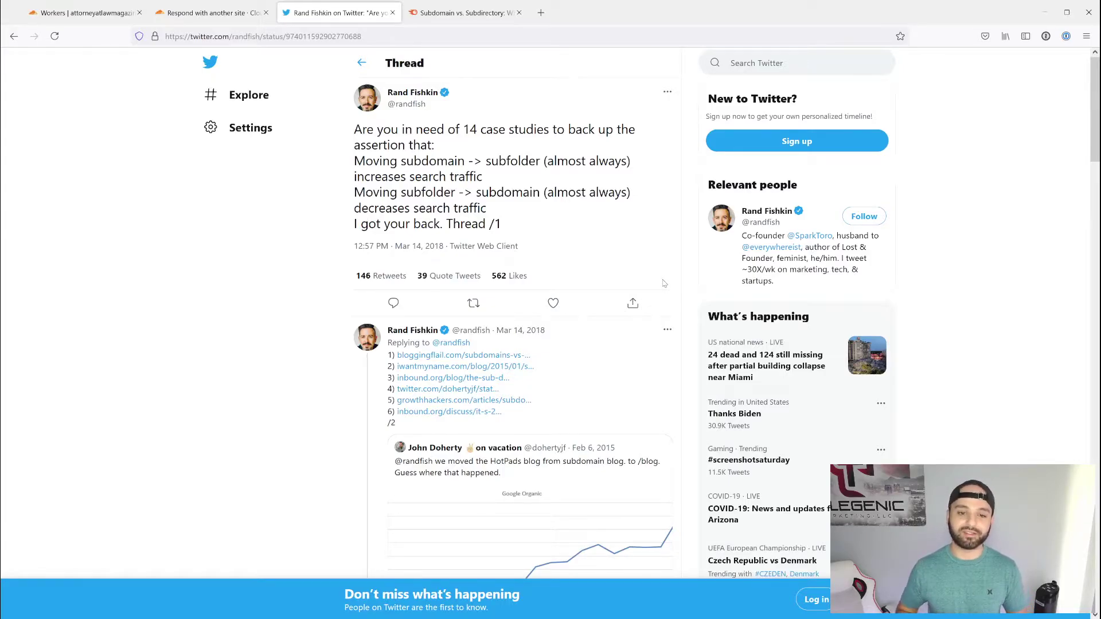
scroll(642, 321, down, 5)
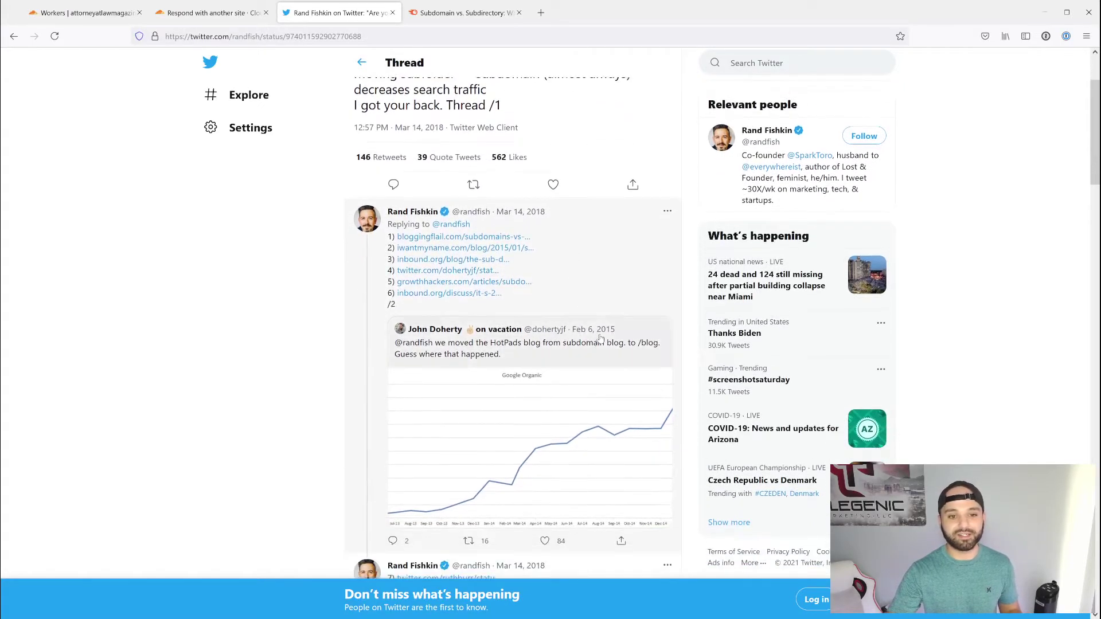
scroll(640, 325, down, 2)
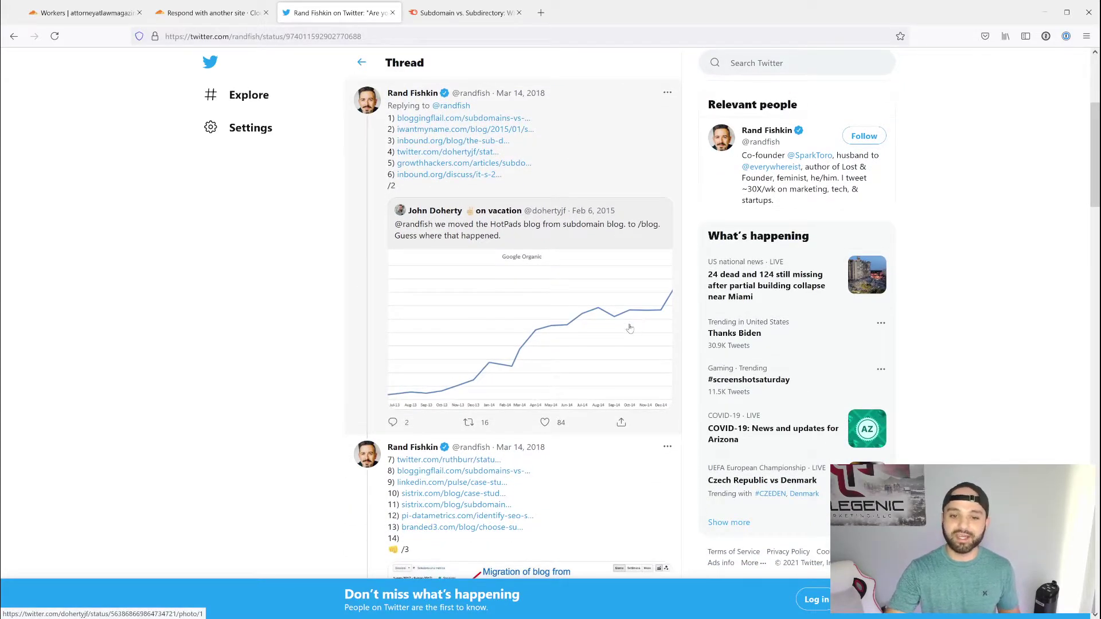
scroll(630, 329, down, 2)
scroll(631, 325, down, 1)
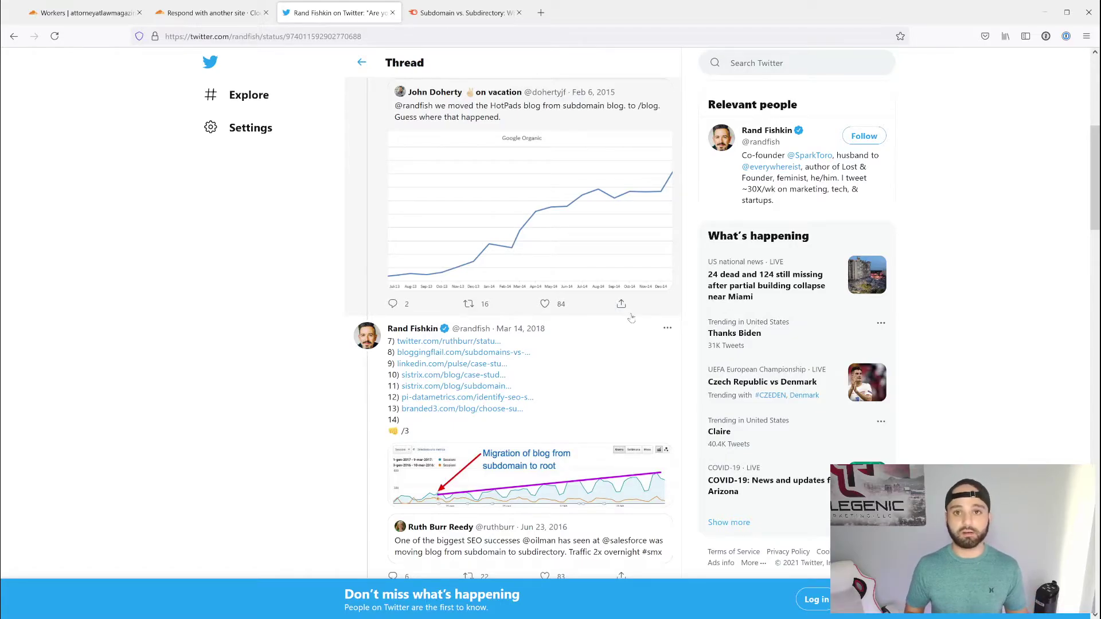
Step: Return to the 'Respond with another site' example and view its example.com demo section
key(ctrl+shift+Tab)
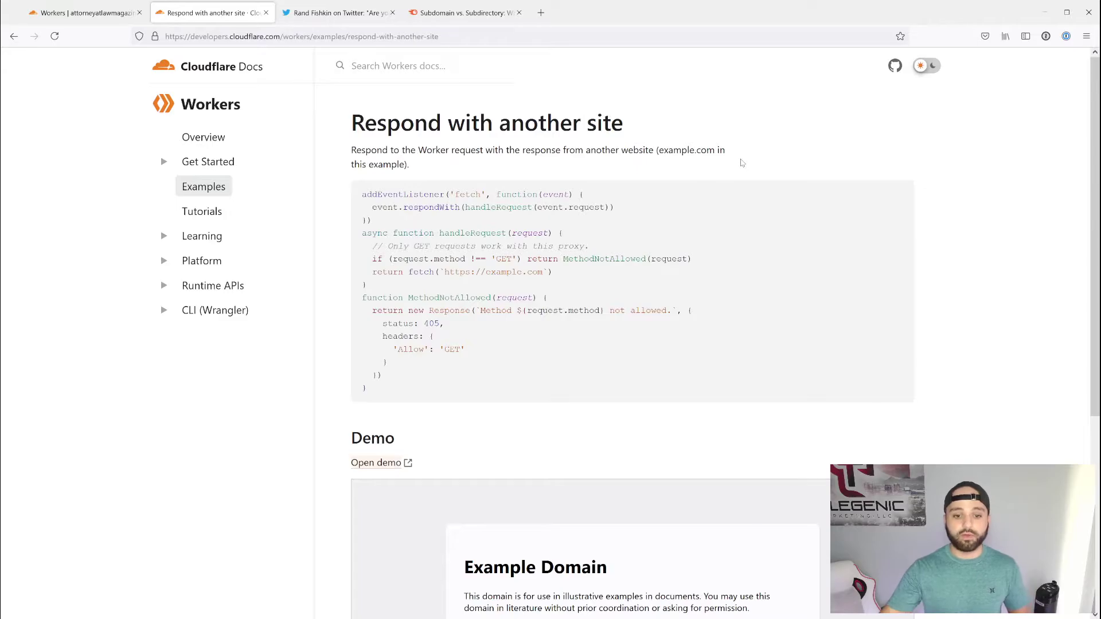
scroll(743, 163, down, 3)
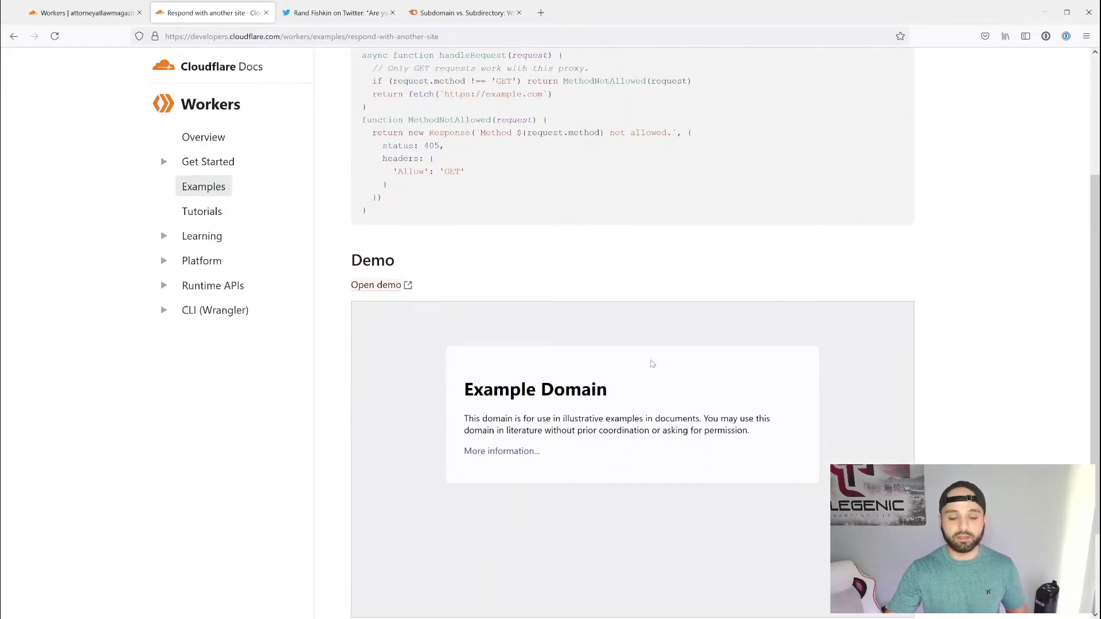
scroll(836, 361, up, 3)
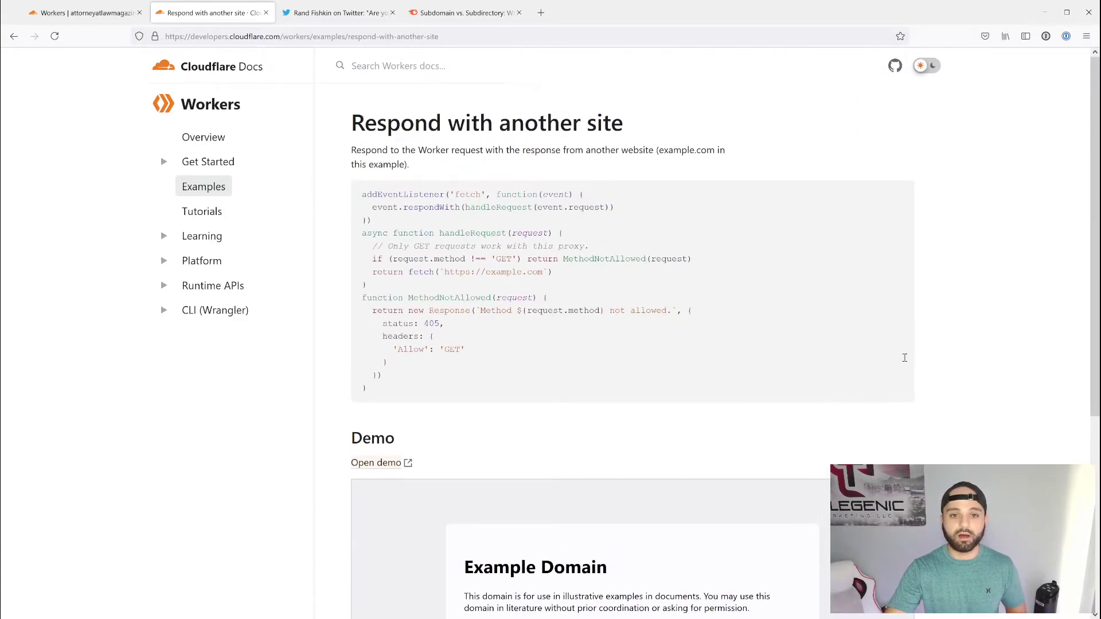
Step: Open the Worker's live demo and example.com in new tabs, both showing Example Domain
middle_click(383, 463)
click(336, 8)
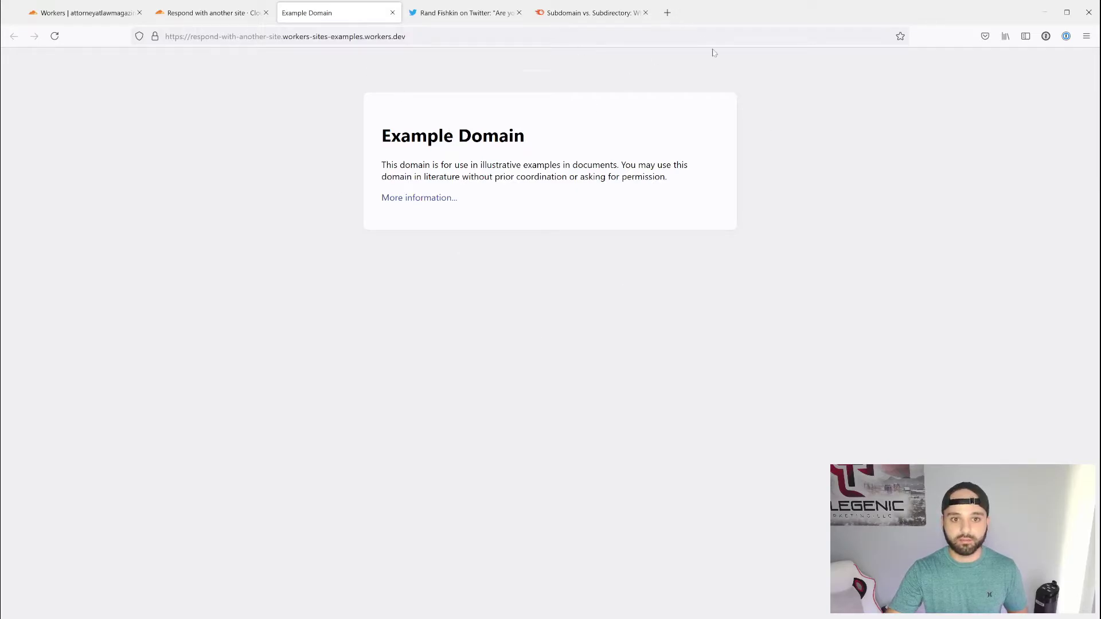
click(674, 15)
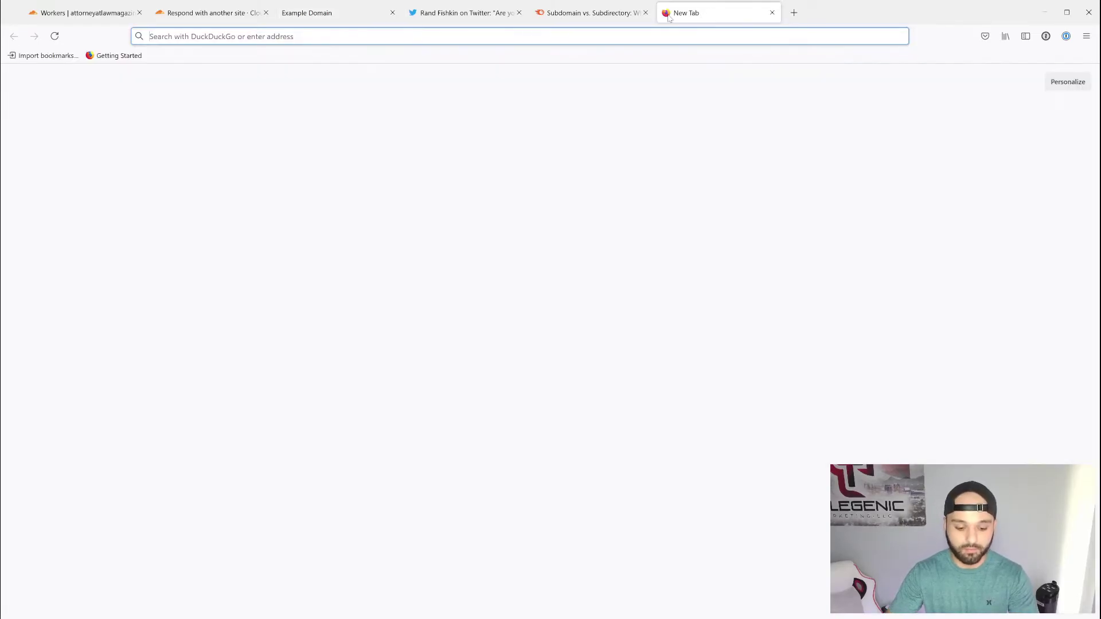
text(example.com)
key(Return)
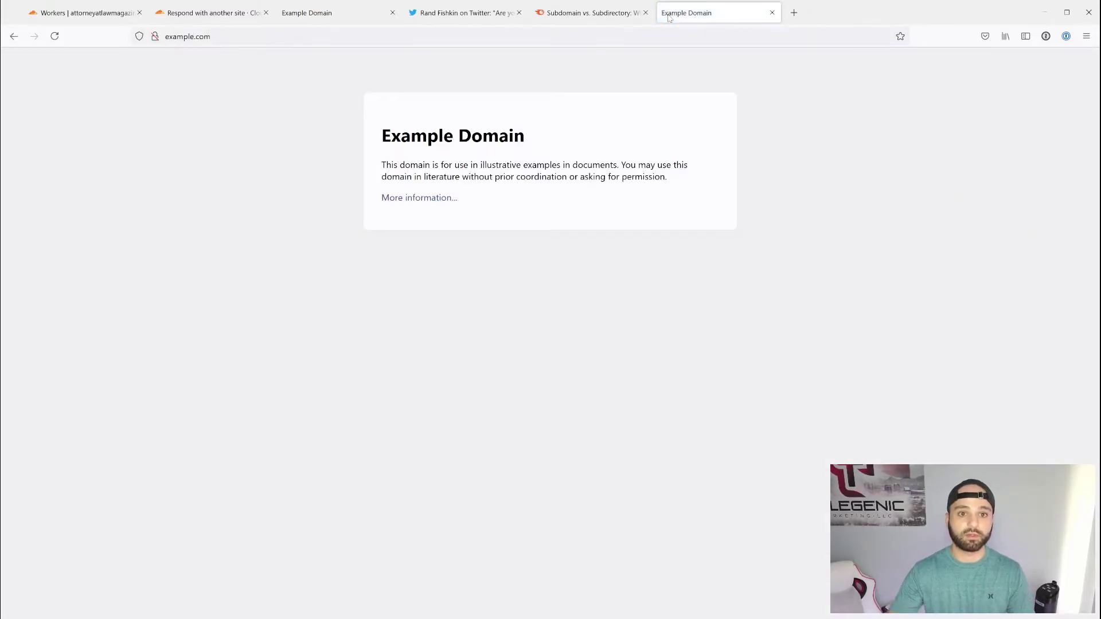
Step: Check the demo's workers.dev address, then go to attorneyatlawmagazine.com's Workers page
click(370, 22)
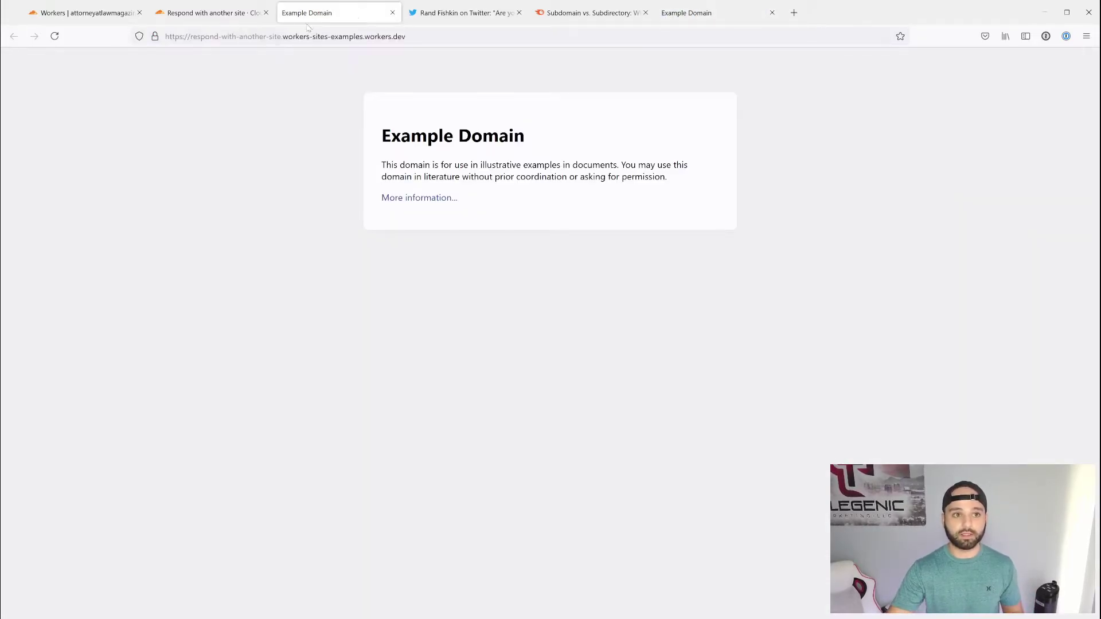
click(189, 36)
click(549, 270)
key(ctrl+shift+Tab)
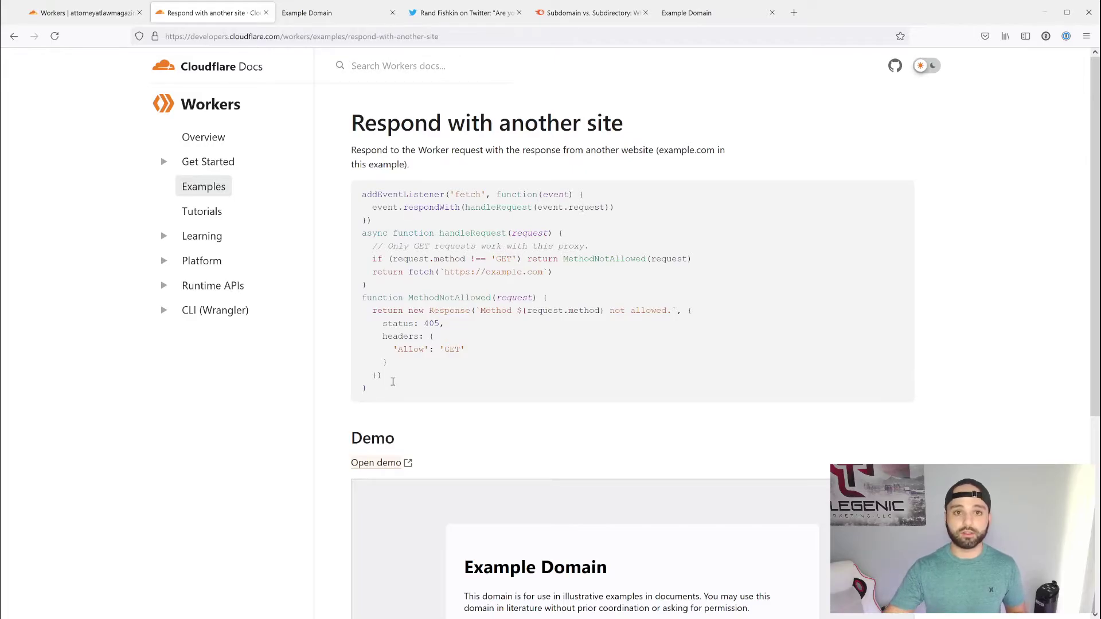
click(82, 17)
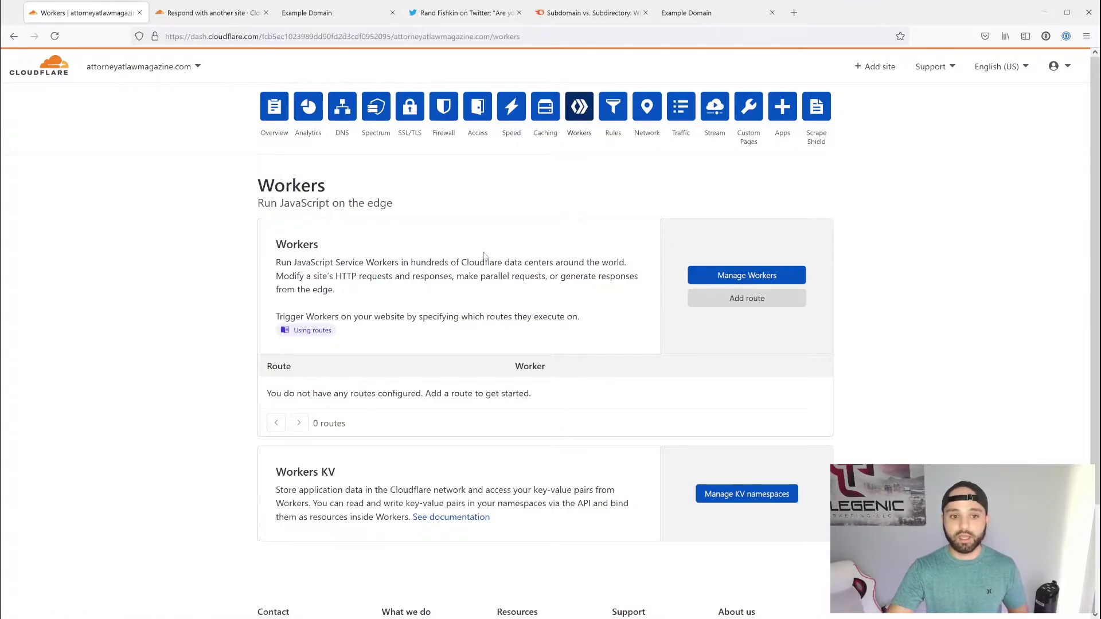
Step: Open the morning-cell-5ecc worker's script in the editor
click(699, 274)
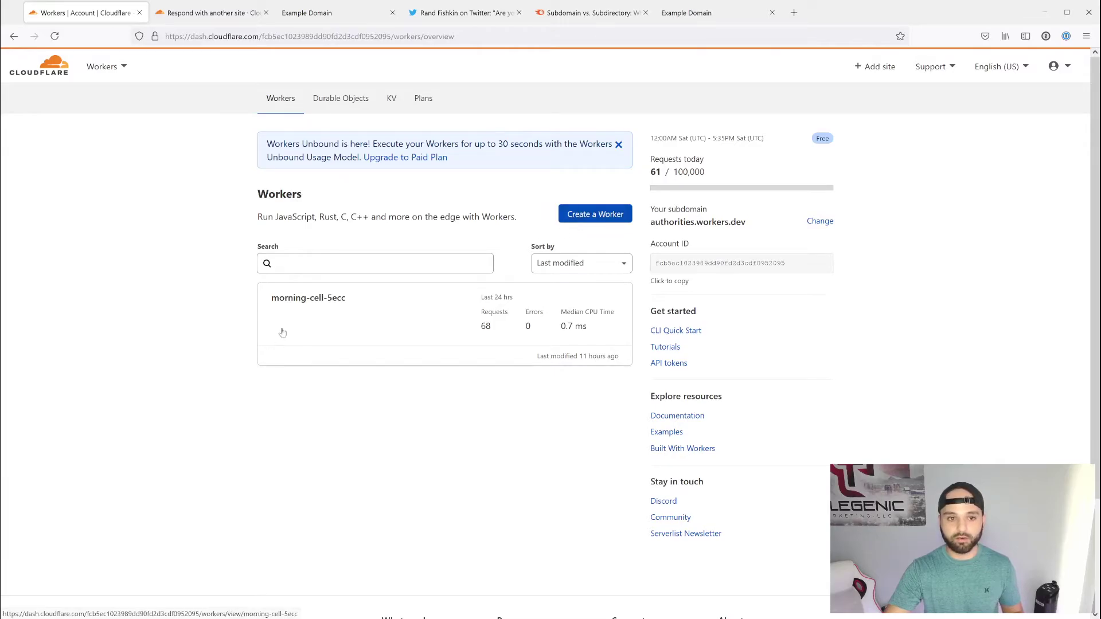
click(317, 298)
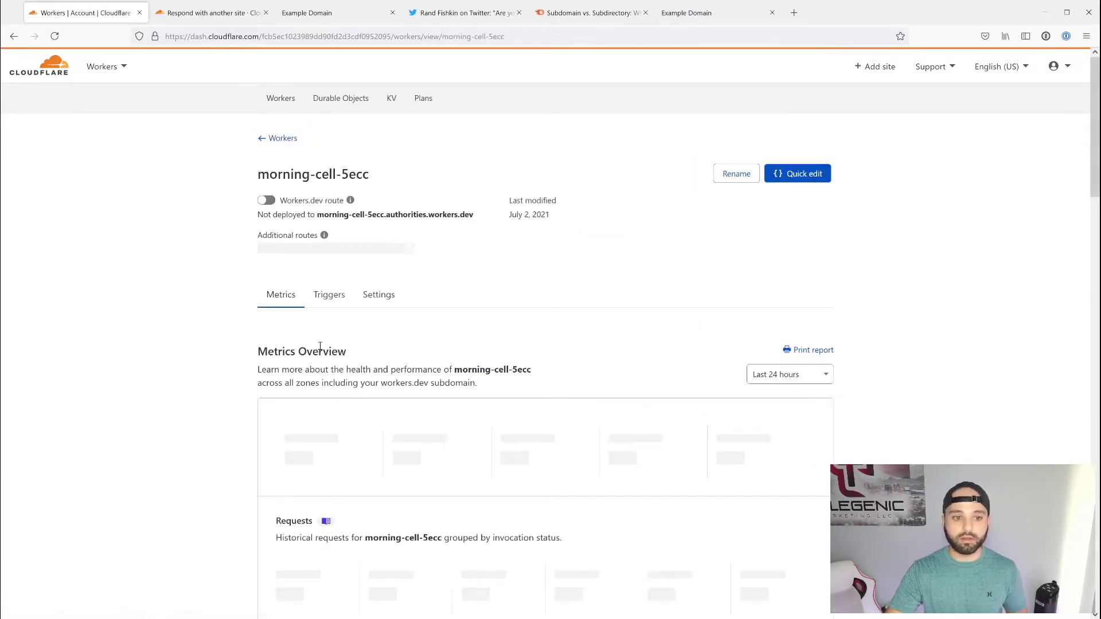
click(771, 175)
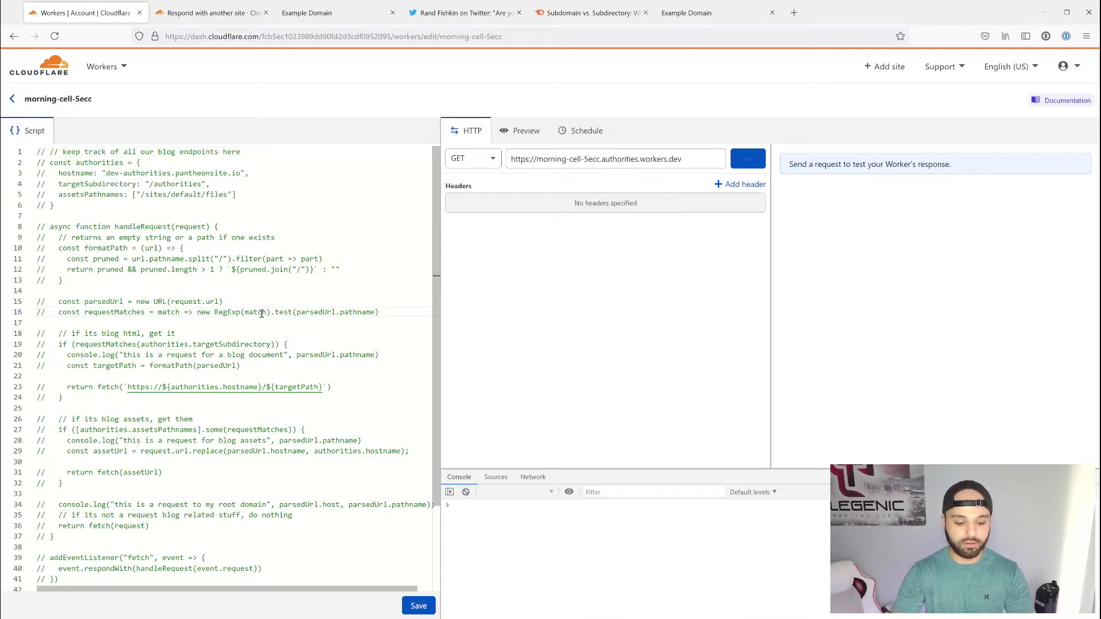
Step: Replace the script with proxy code rewriting attorneyatlawmagazine.com to dev-authorities.pantheonsite.io
key(BackSpace)
key(ctrl+a)
key(BackSpace)
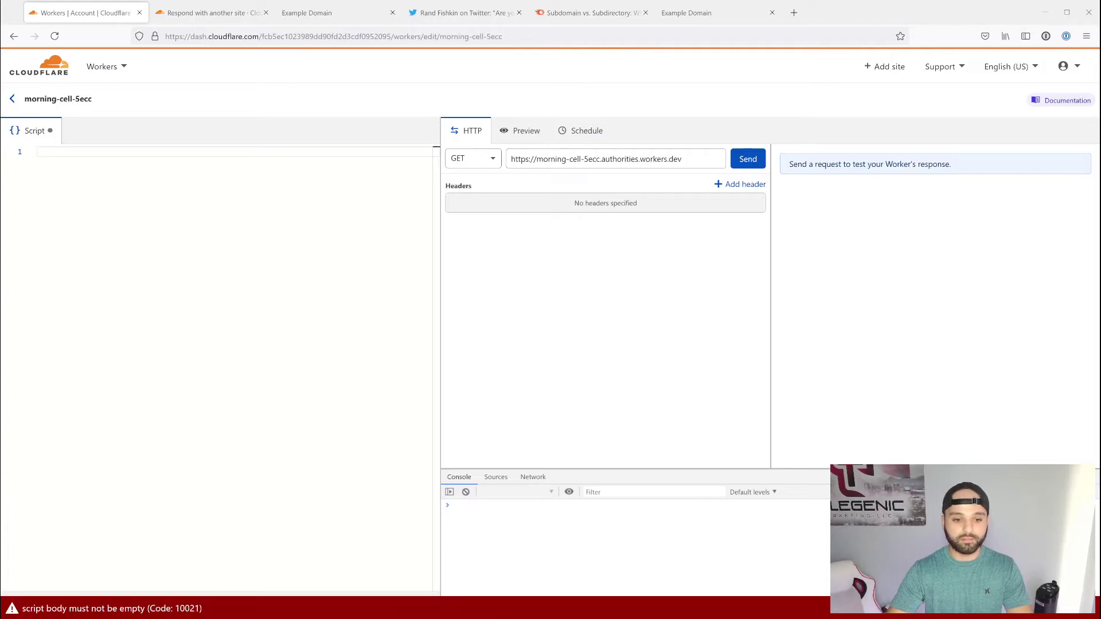
text(addEventListener('fetch', event => {   var url = new URL(event.request.url);   var originUrl = url.toString().replace(     'https://attorneyatlawmagazine.com',     'https://dev-authorities.pantheonsite.io'   );   event.respondWith(fetch(originUrl)); });)
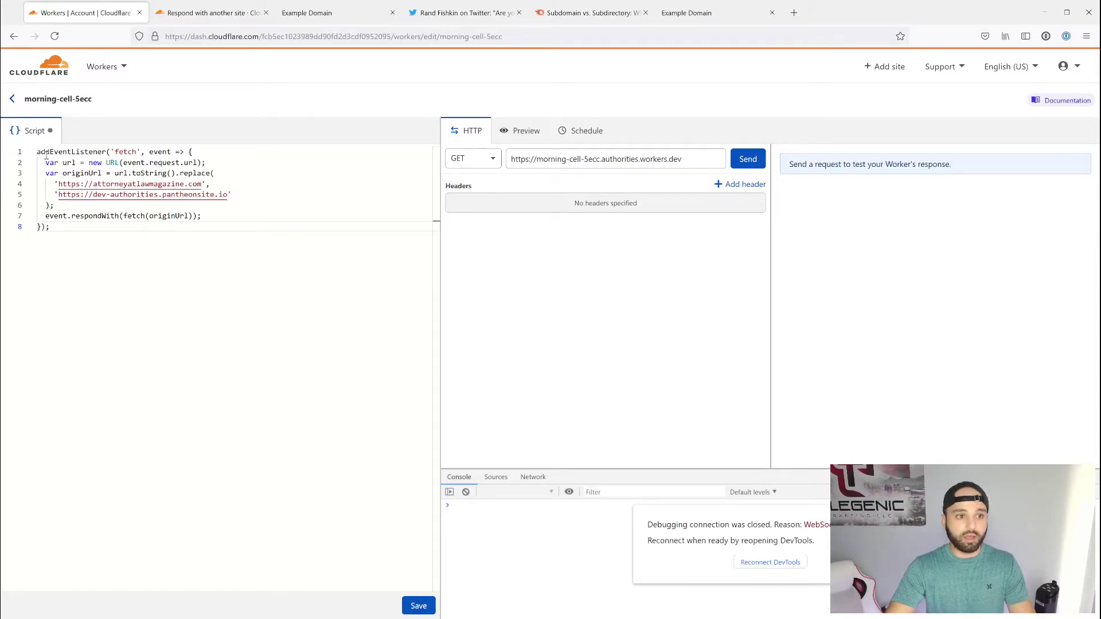
drag(52, 229, 1, 119)
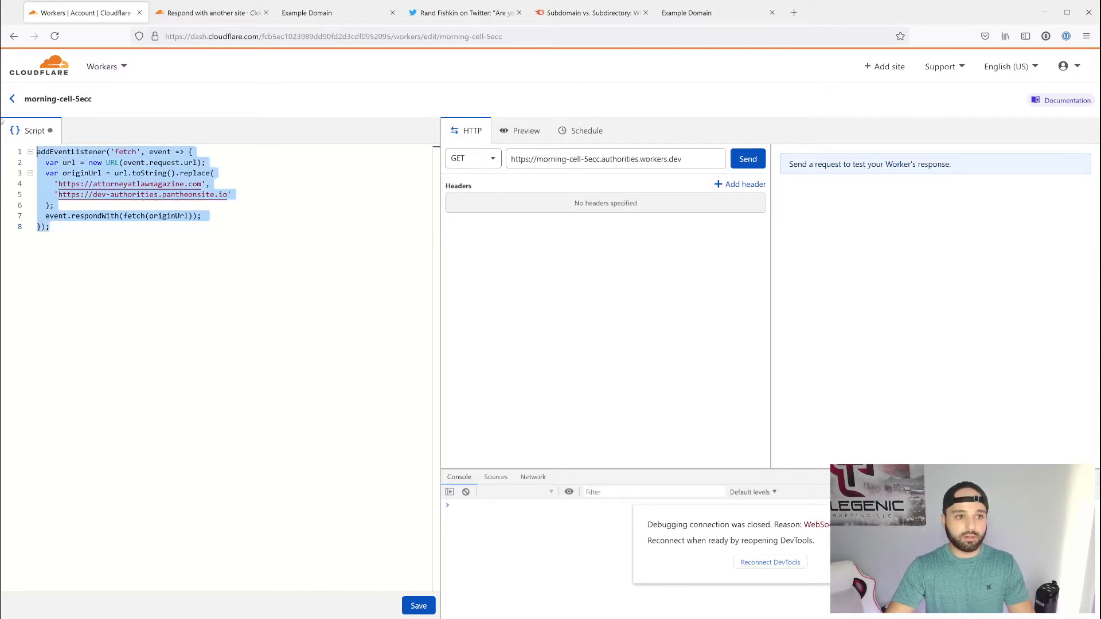
click(86, 166)
drag(45, 163, 219, 163)
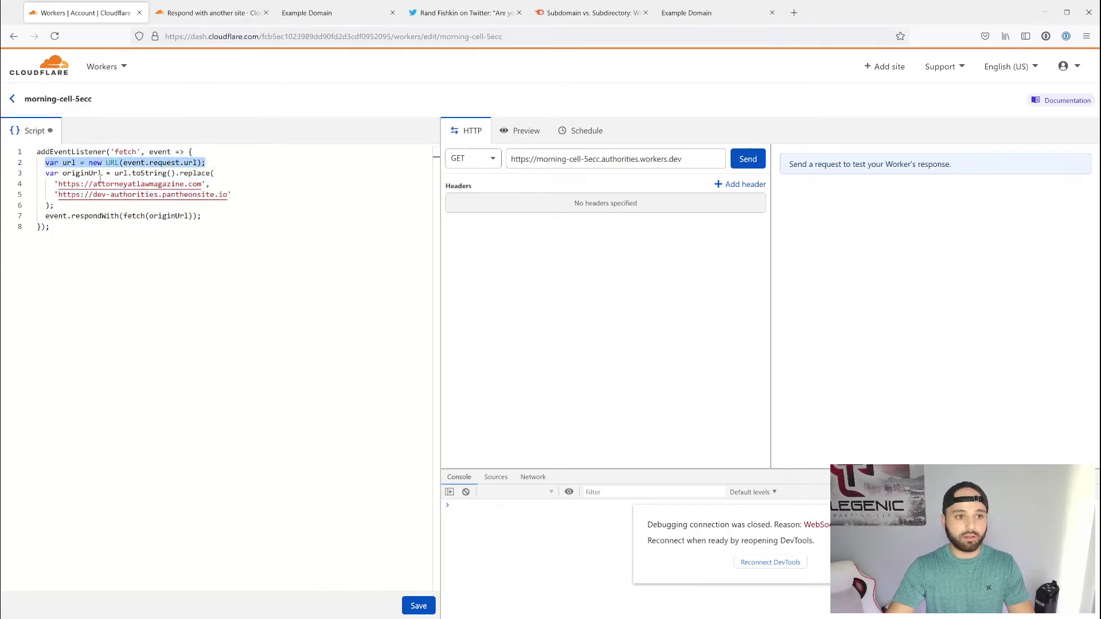
drag(49, 173, 234, 179)
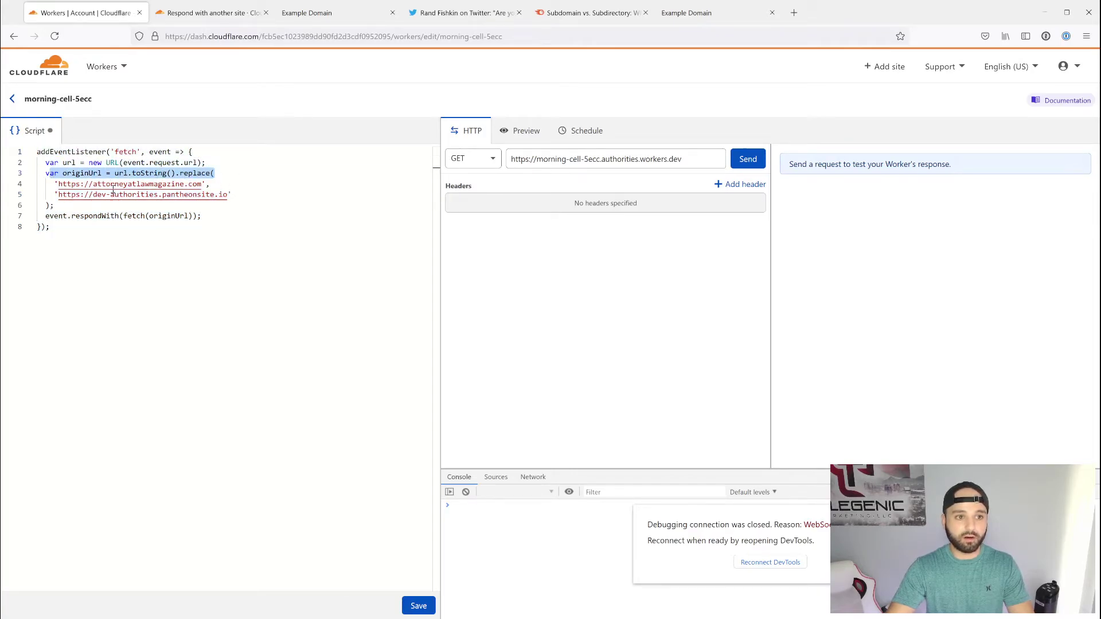
drag(55, 184, 207, 183)
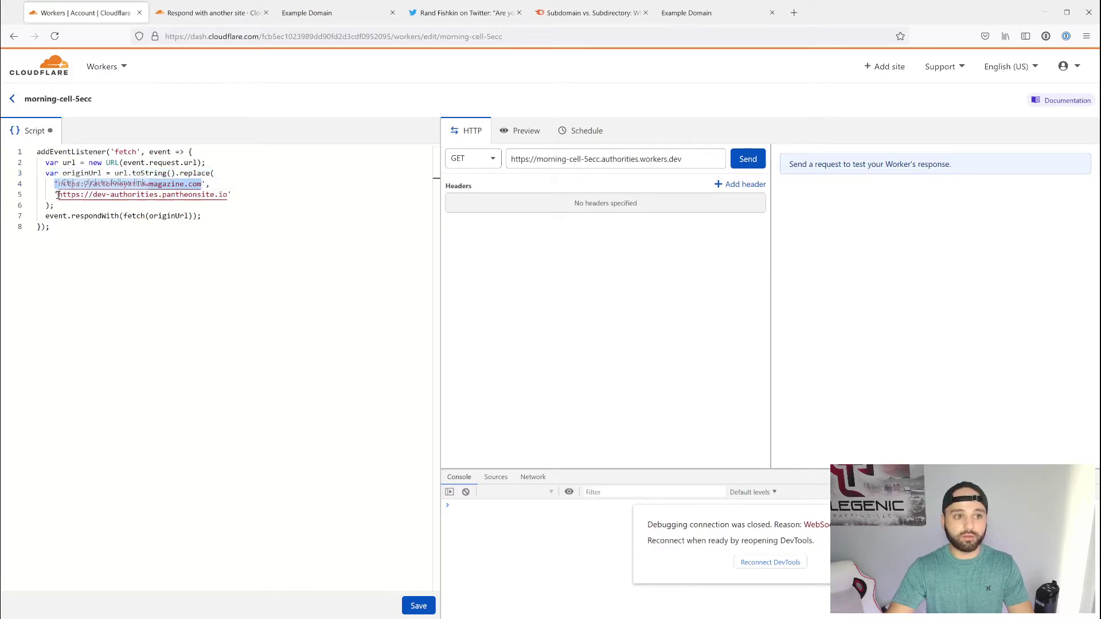
drag(58, 195, 232, 195)
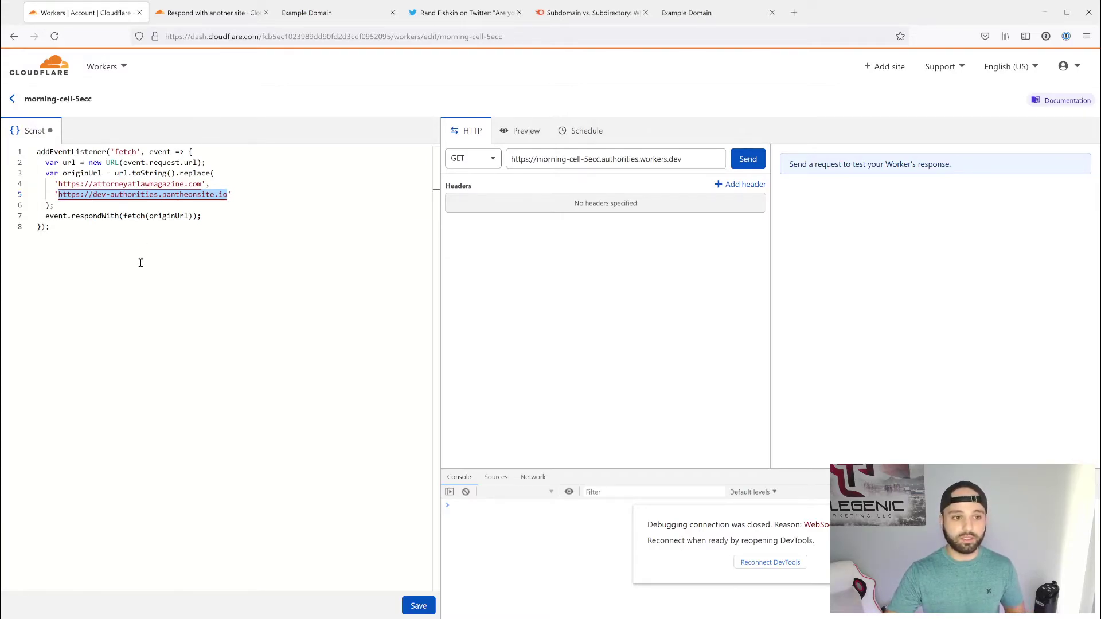
Step: Review the two URLs on lines 4–5 and save the morning-cell-5ecc script
click(106, 245)
key(ctrl+a)
click(176, 253)
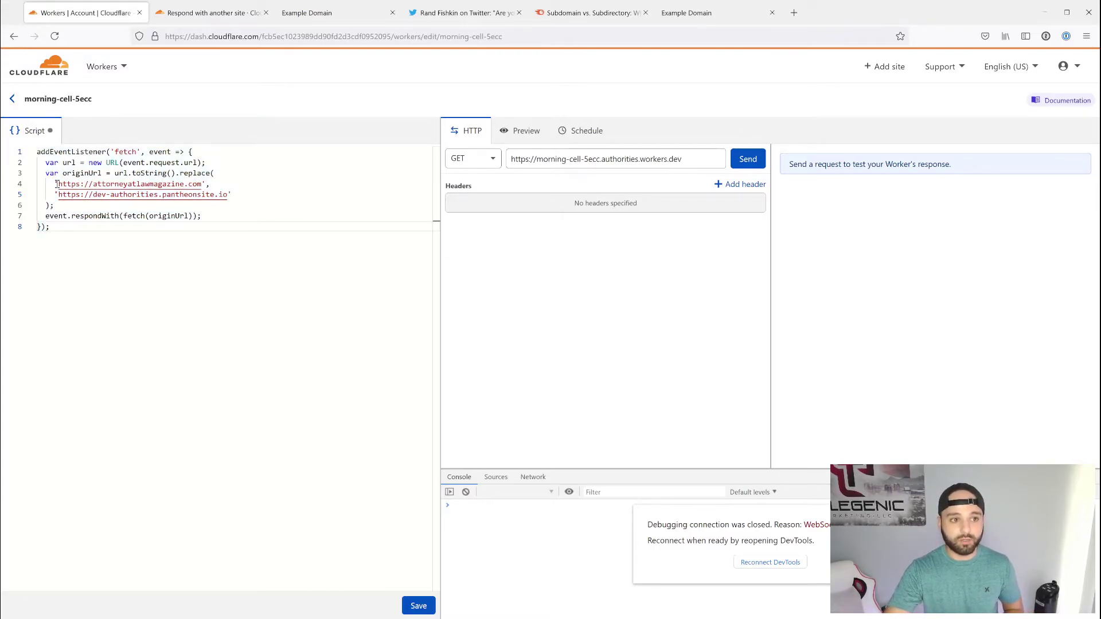
drag(57, 183, 205, 184)
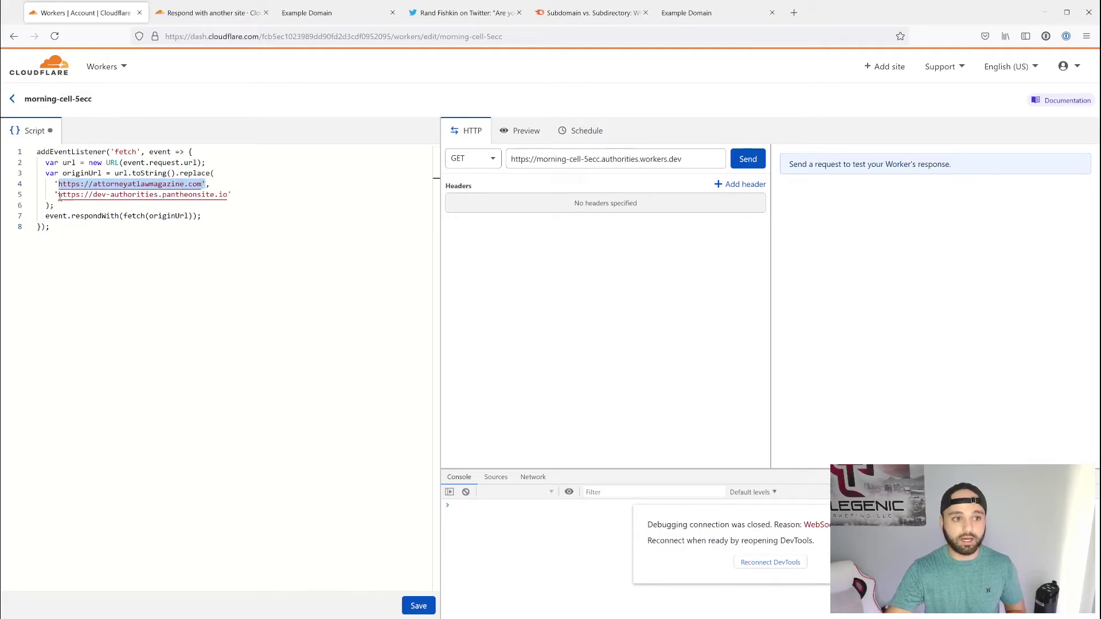
drag(57, 195, 233, 195)
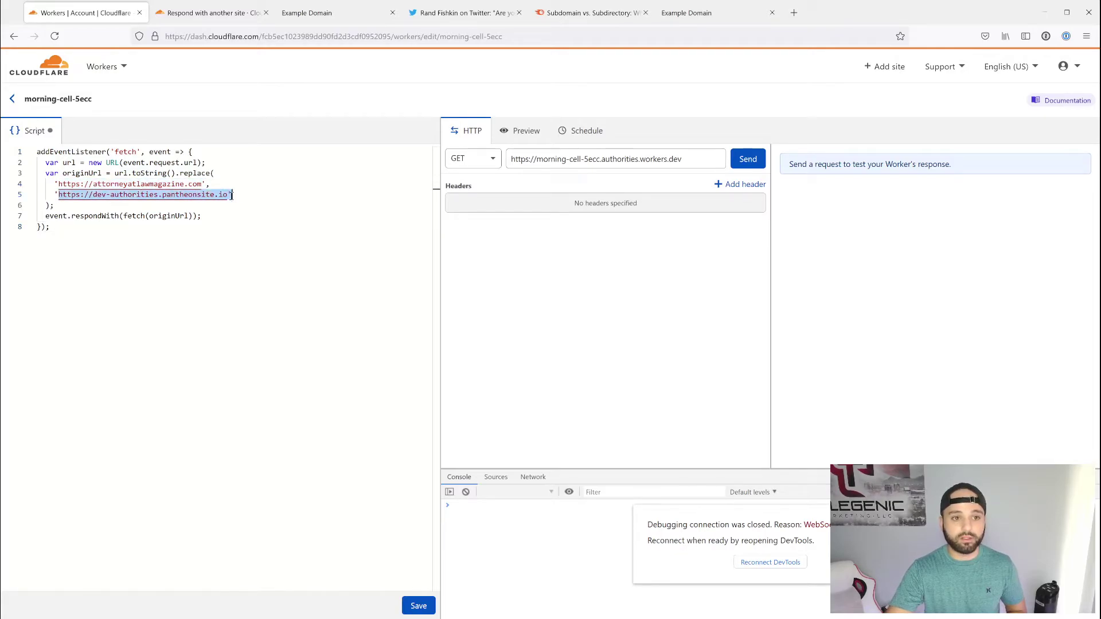
click(230, 227)
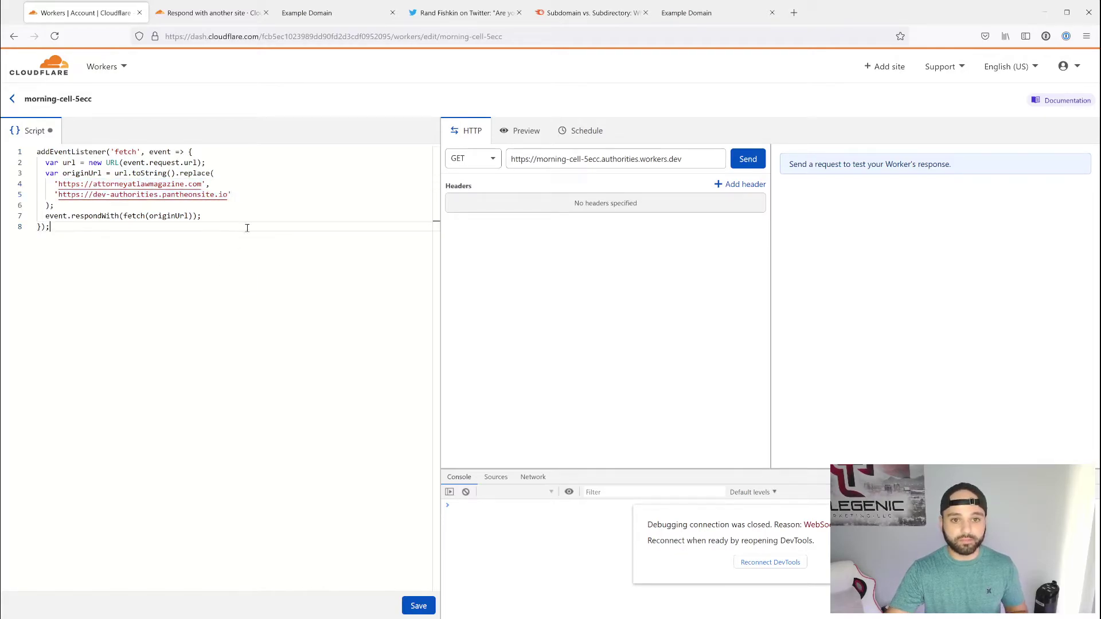
click(418, 605)
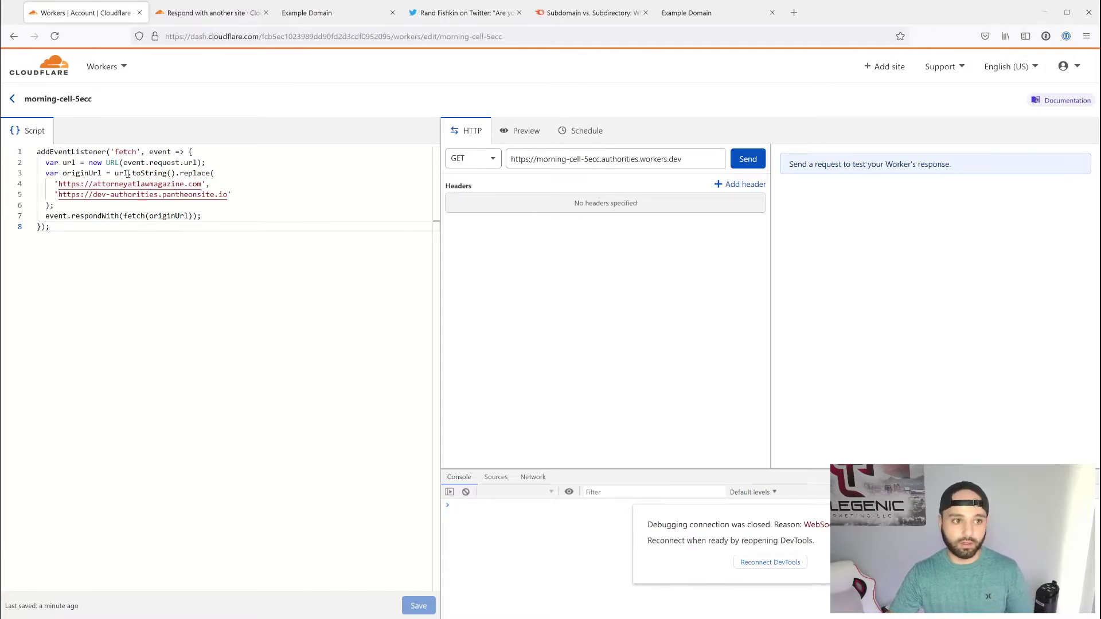
Step: Return to attorneyatlawmagazine.com's Workers page, which still lists zero routes
click(14, 100)
click(21, 39)
click(21, 39)
click(22, 40)
click(21, 40)
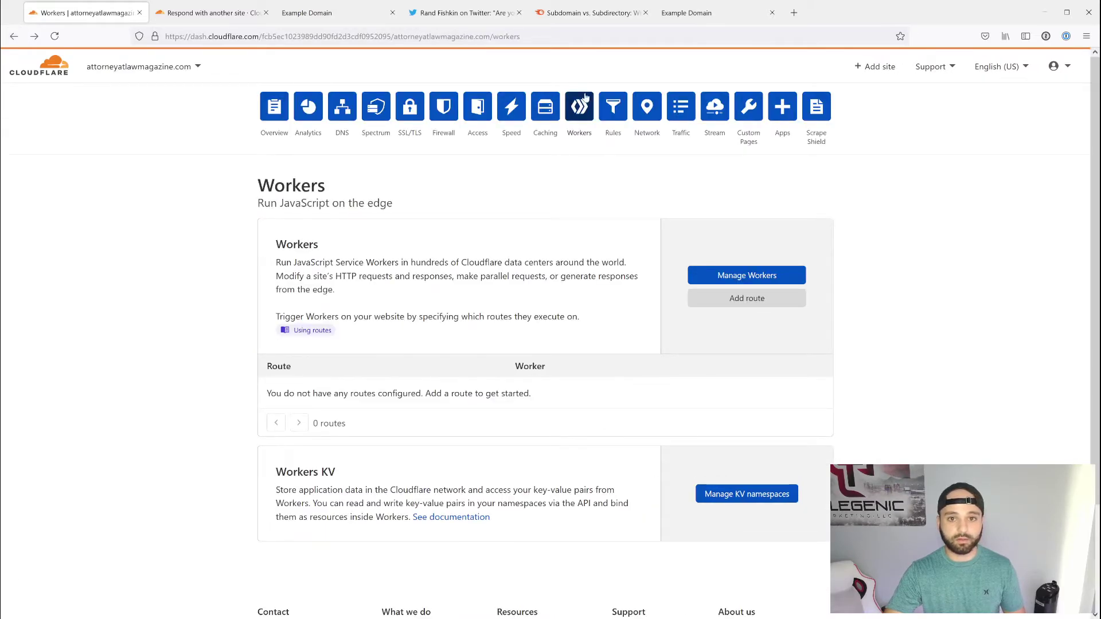
Step: Draft route *attorneyatlawmagazine.com/authorities* with morning-cell-5ecc, then discard it unsaved
click(774, 301)
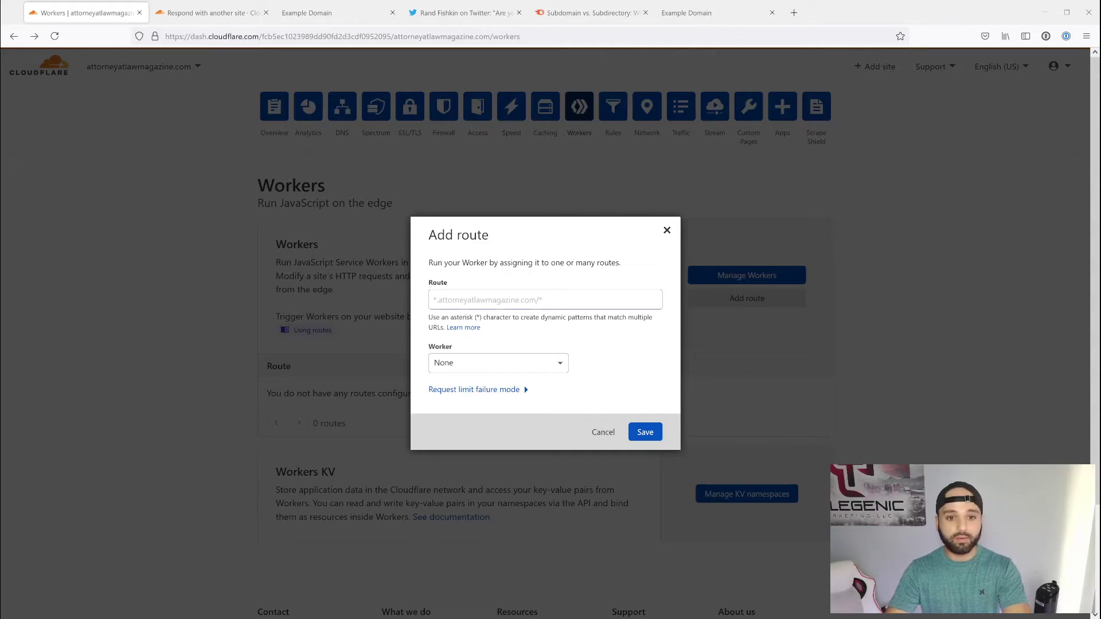
click(511, 296)
text(*attorneyatlawmagazine.com/authorities*)
double_click(570, 300)
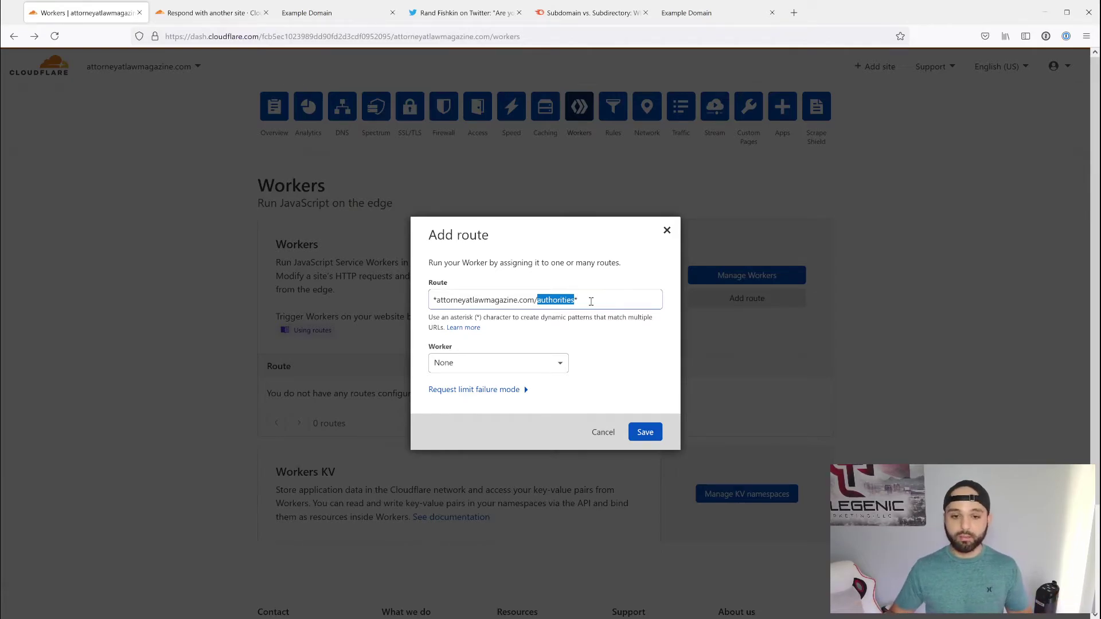
click(441, 297)
drag(579, 299, 574, 299)
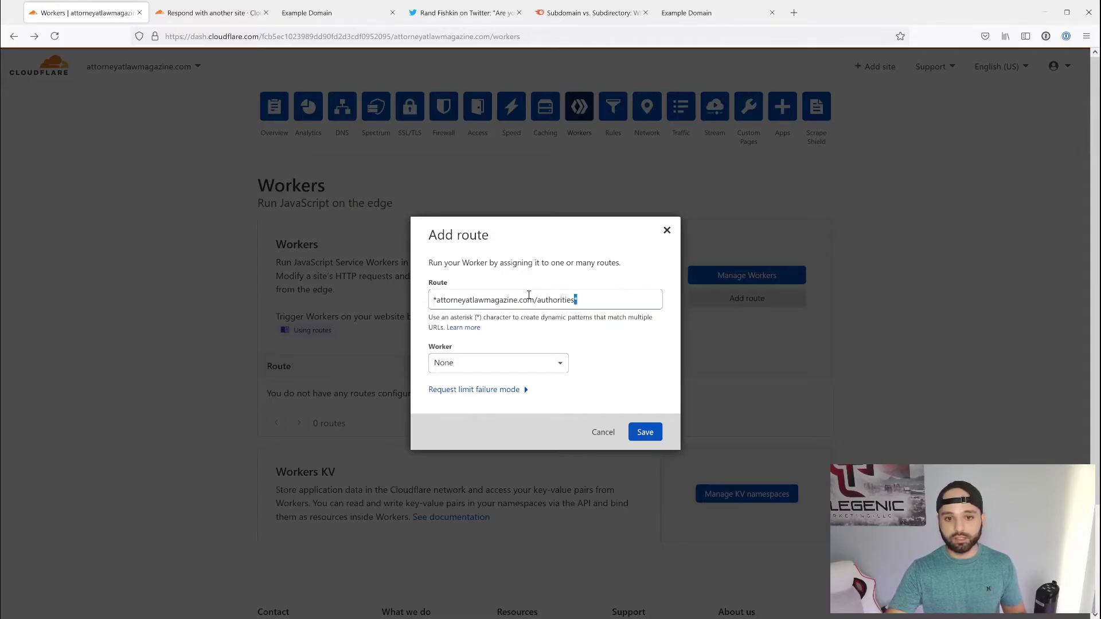
click(575, 300)
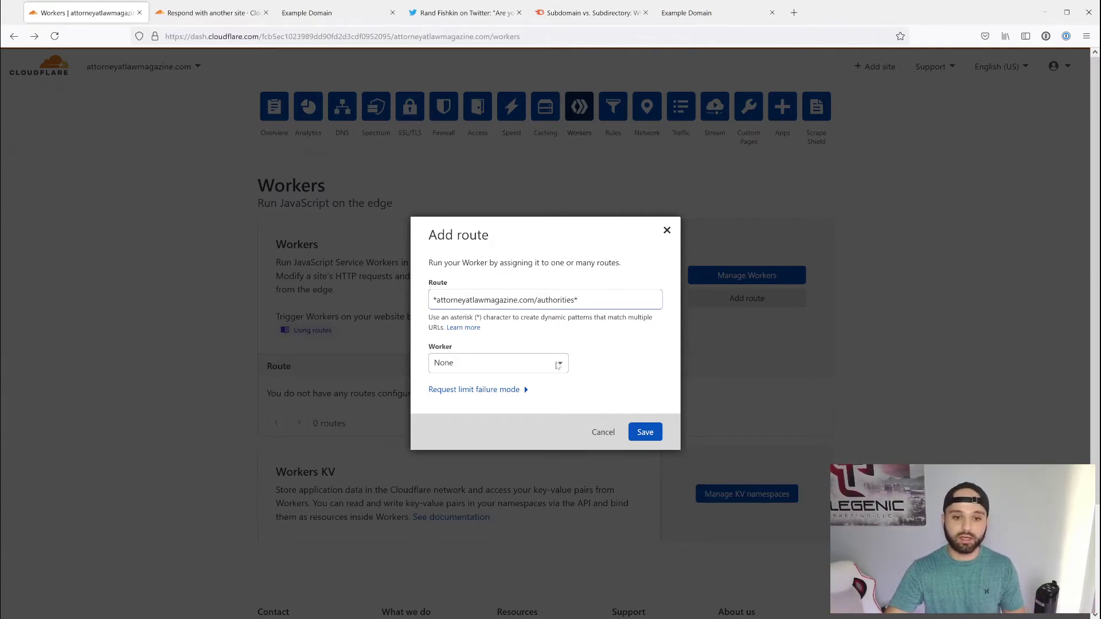
click(524, 364)
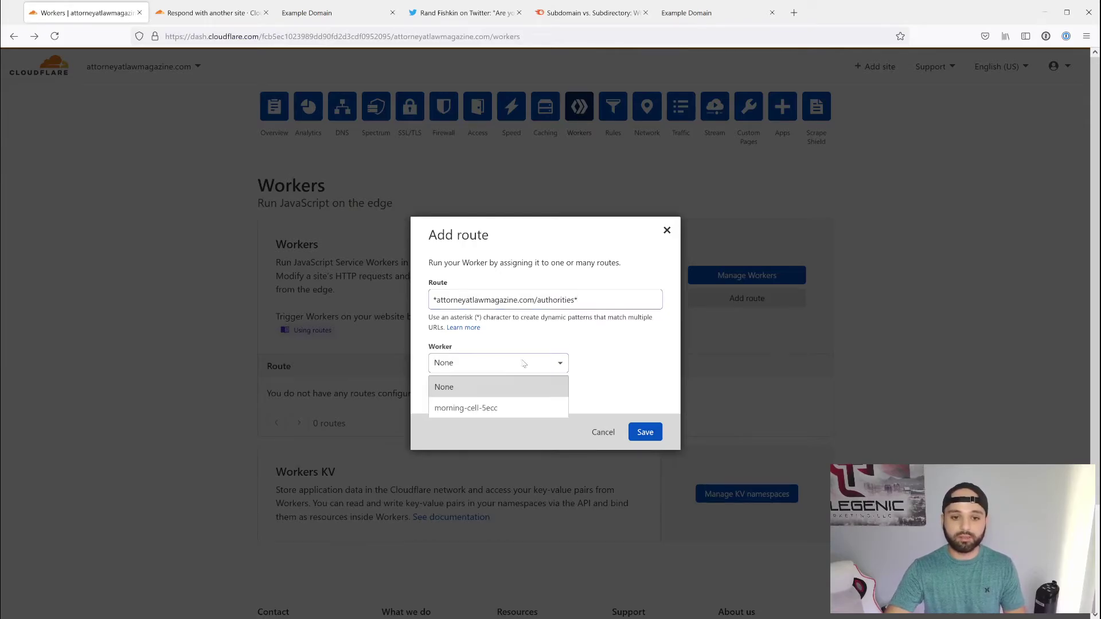
click(471, 408)
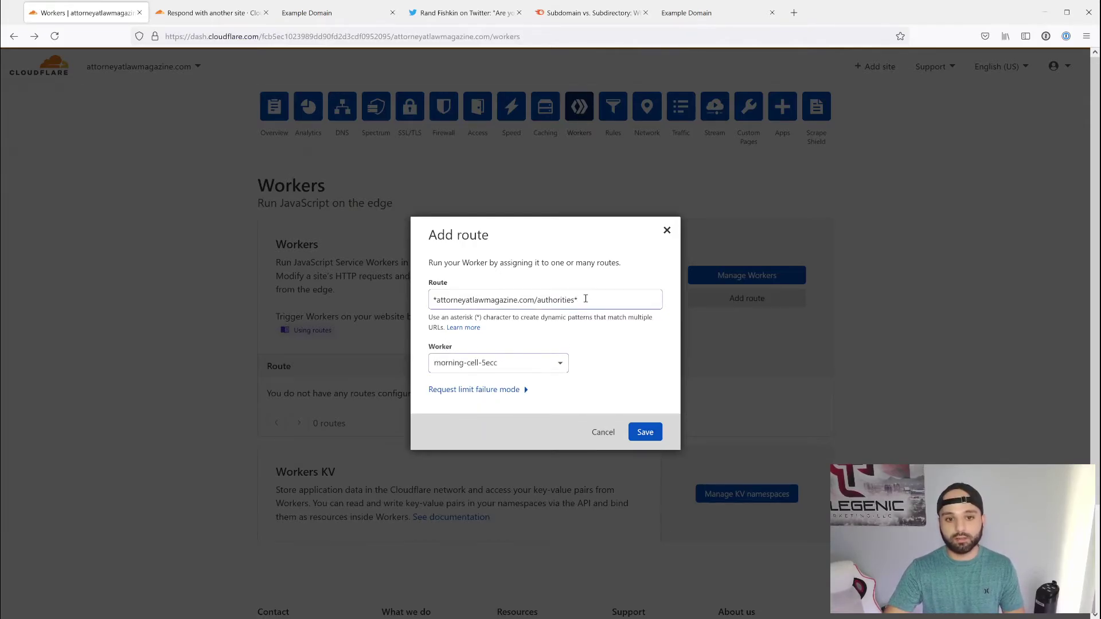
click(379, 302)
Step: Add and save route *attorneyatlawmagazine.com/authorities* for morning-cell-5ecc, then select its text
click(714, 302)
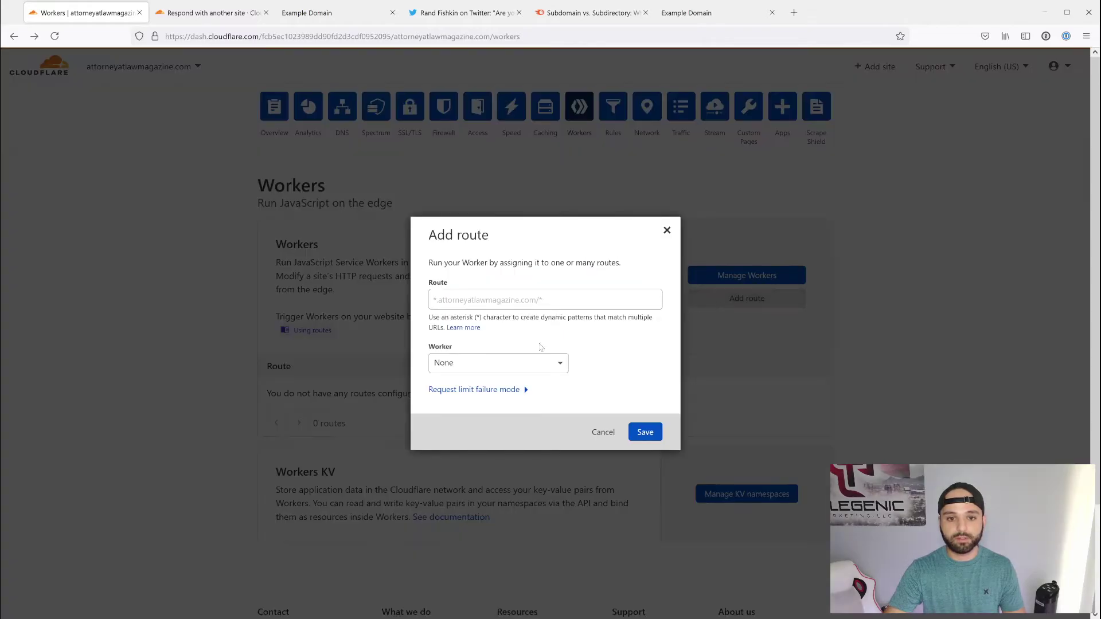
text(*attorneyatlawmagazine.com/authorities*)
click(542, 361)
click(480, 407)
click(643, 434)
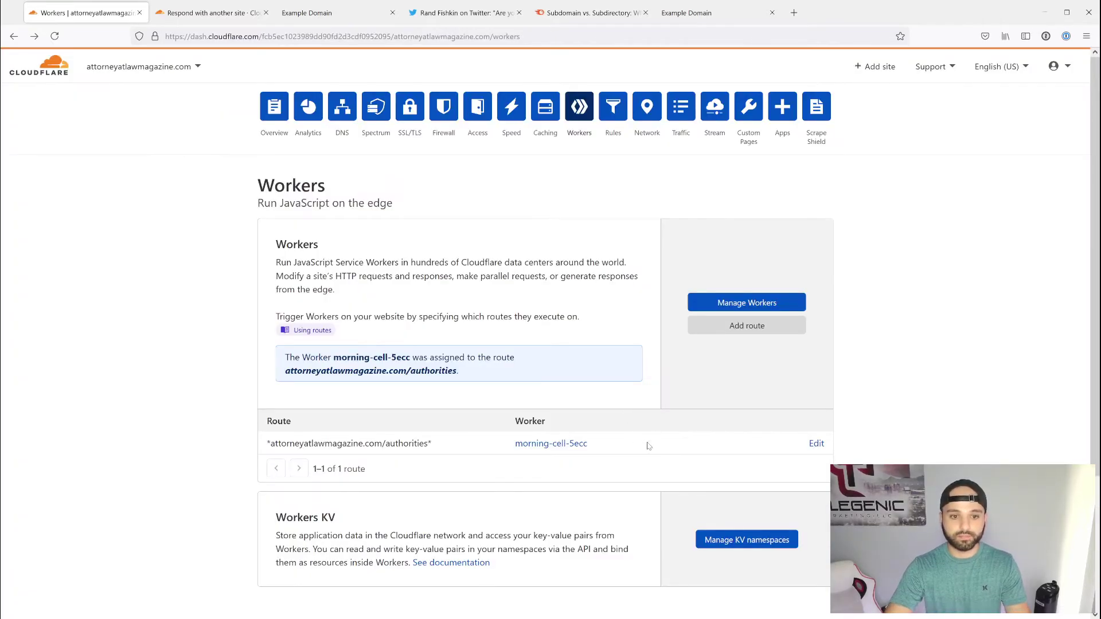
double_click(383, 369)
click(383, 369)
drag(458, 371, 283, 373)
key(ctrl+c)
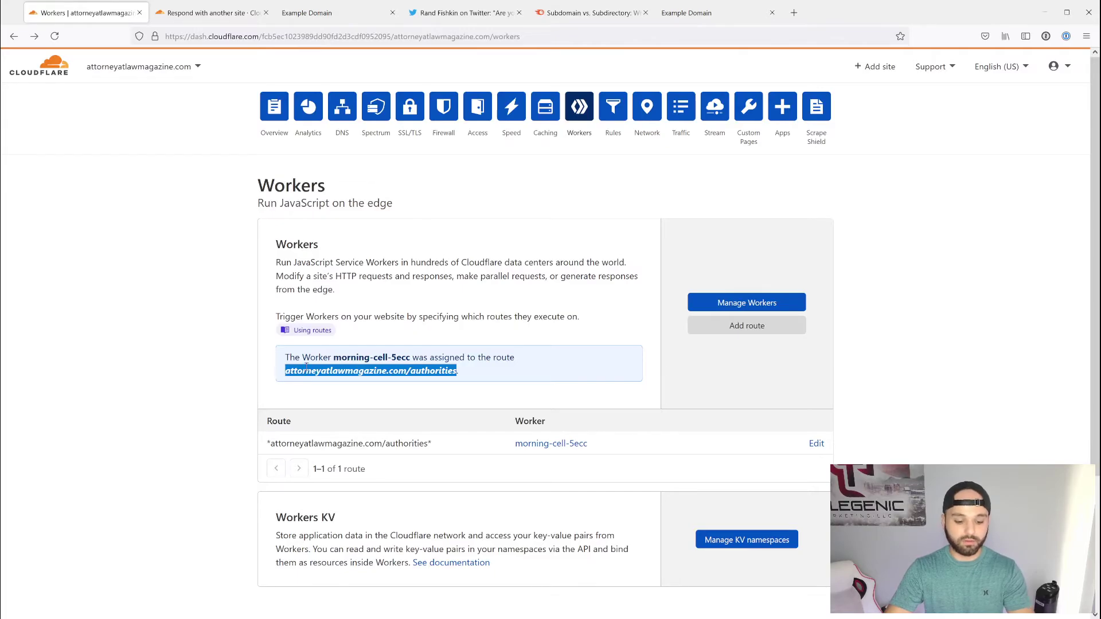
Step: Load attorneyatlawmagazine.com/authorities in the Example Domain tab, showing the unstyled Authorities page
click(717, 18)
click(509, 34)
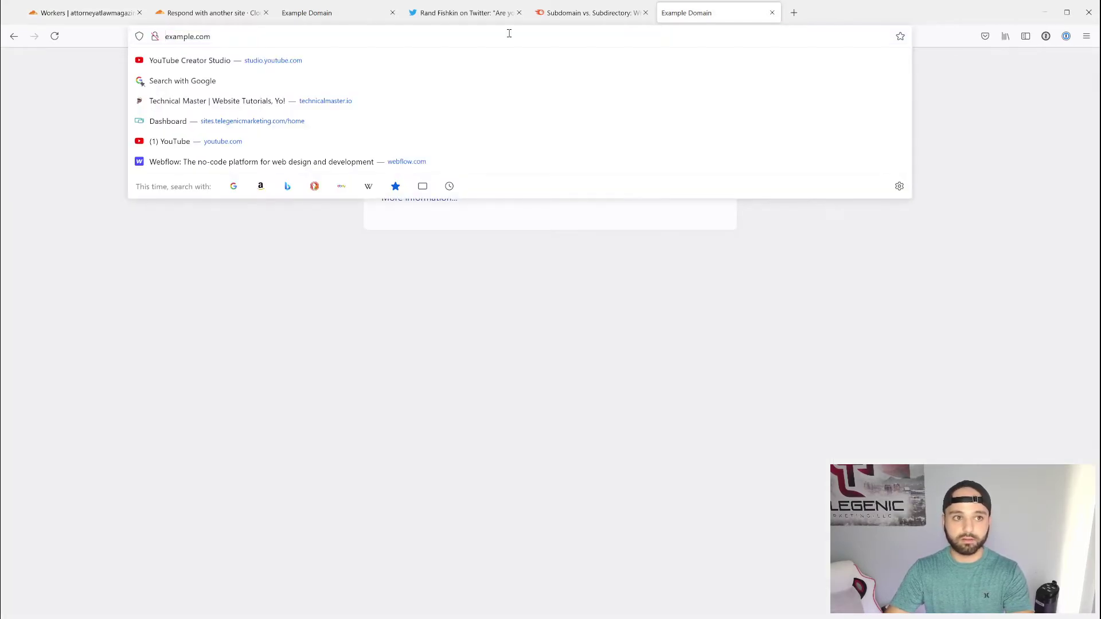
key(ctrl+shift+Left)
key(ctrl+shift+Left)
key(ctrl+v)
key(Return)
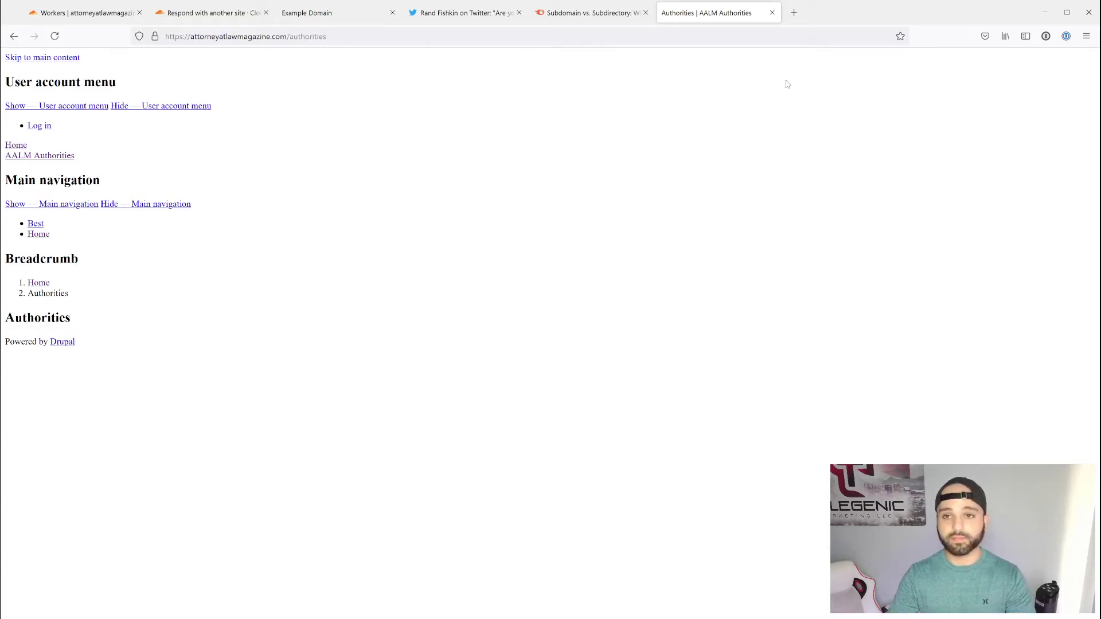
Step: Open dev-authorities.pantheonsite.io in a new tab, then go back to the unstyled Authorities tab
click(794, 12)
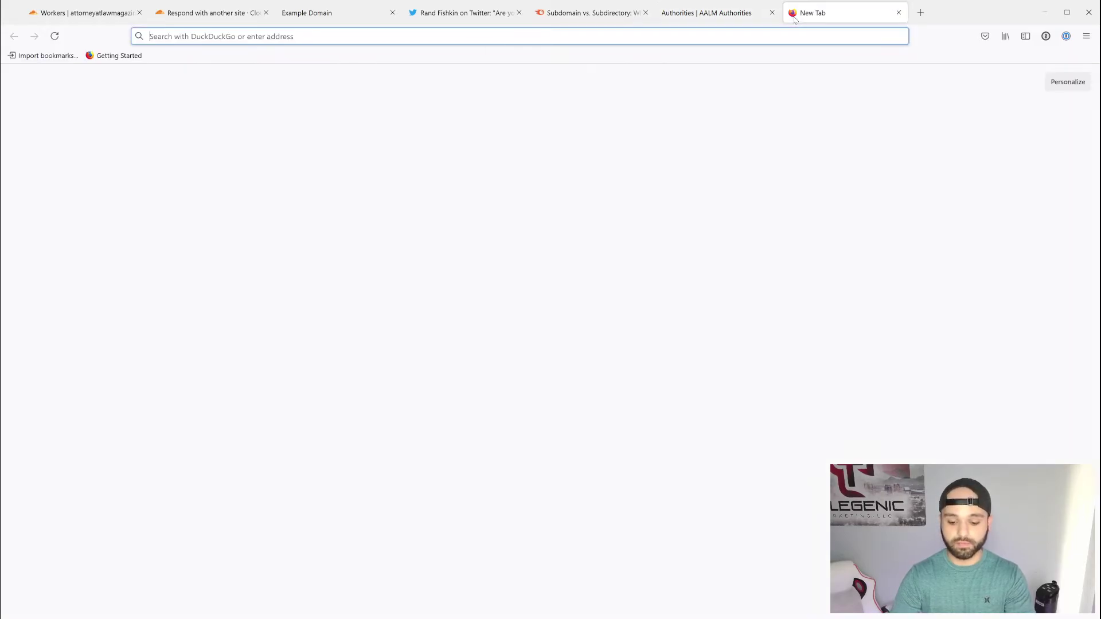
text(dev-authorities.pantheonsite.io)
key(Return)
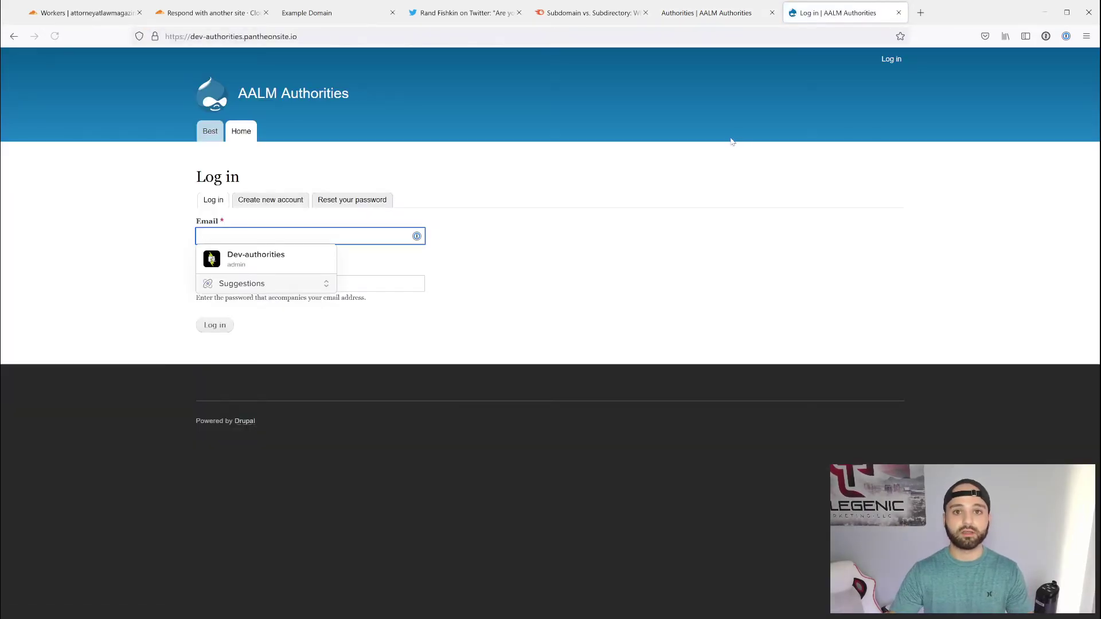
click(732, 238)
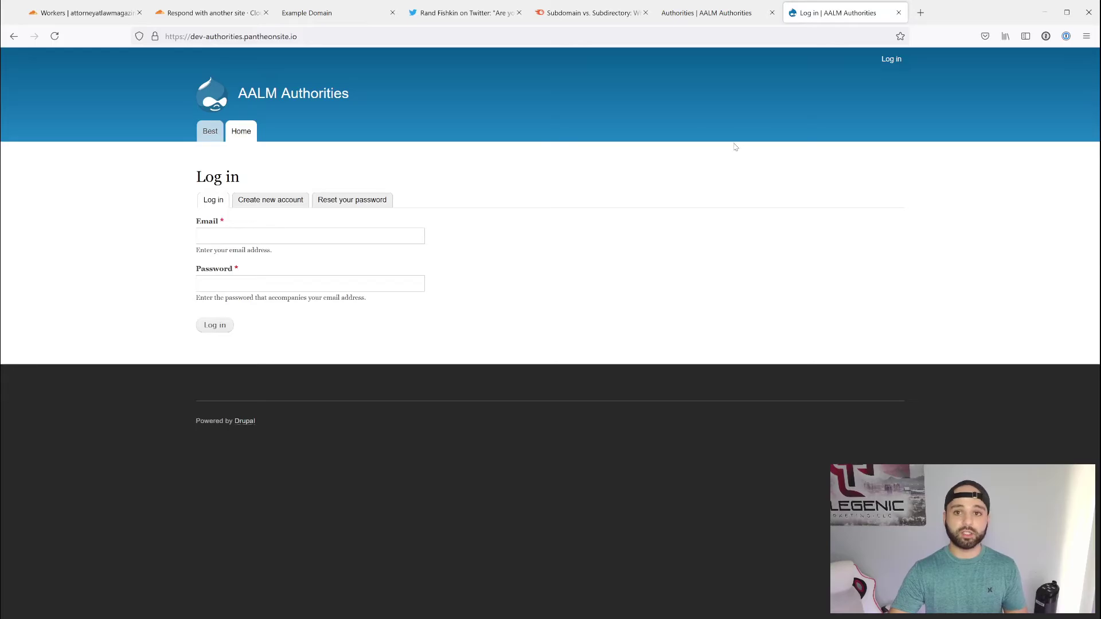
click(707, 14)
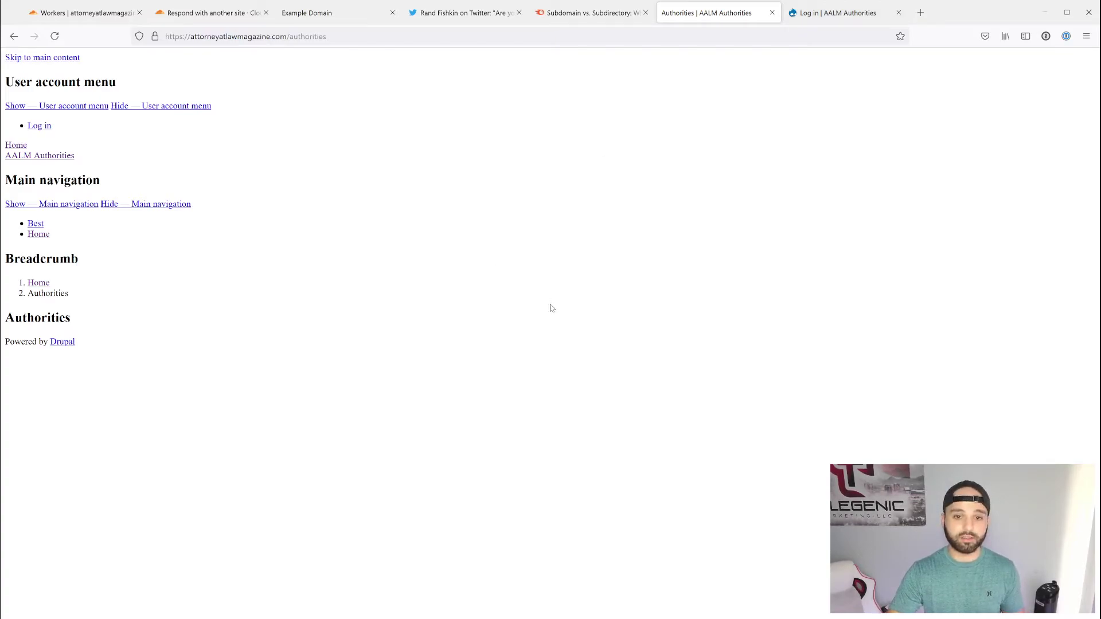
Step: Open the DevTools console, reload, and inspect the 404 errors for the stylesheet URLs
key(F12)
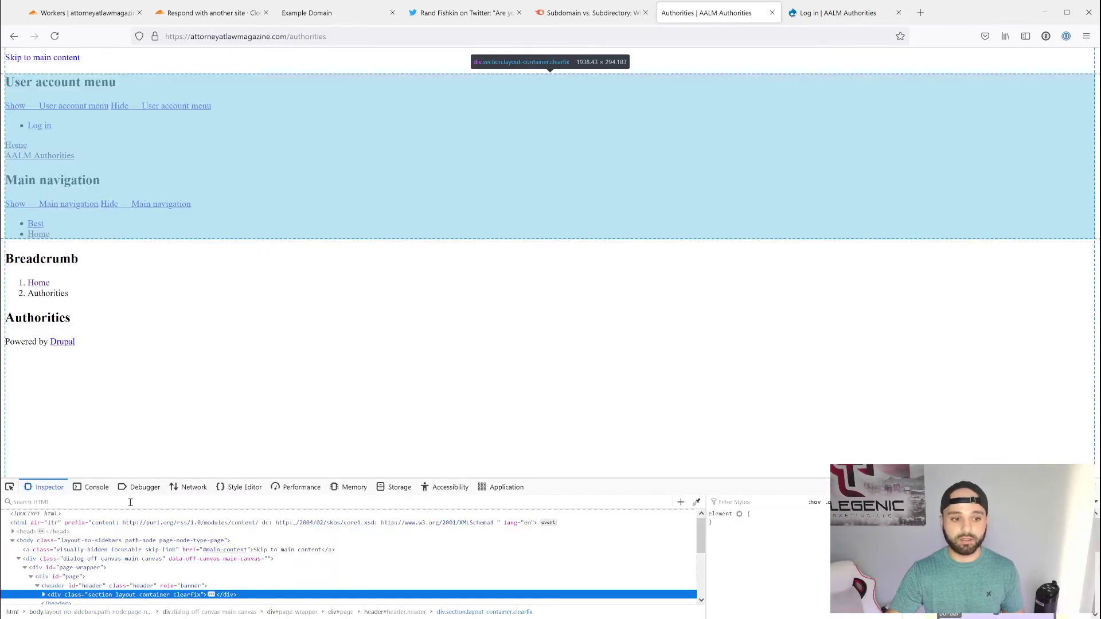
key(ctrl+shift+k)
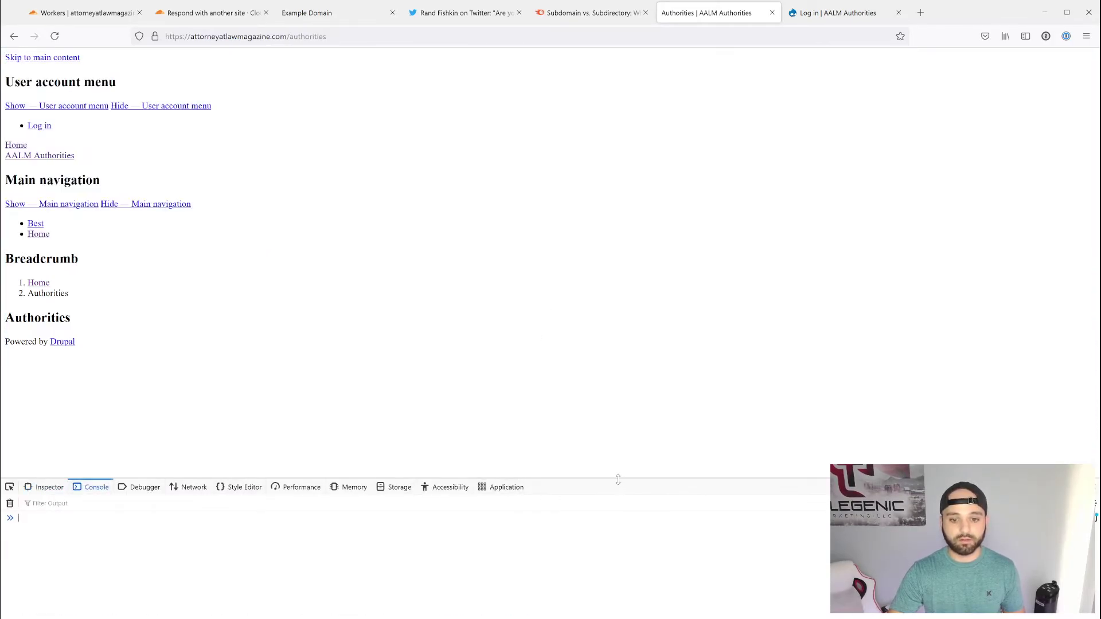
drag(617, 480, 639, 271)
click(54, 36)
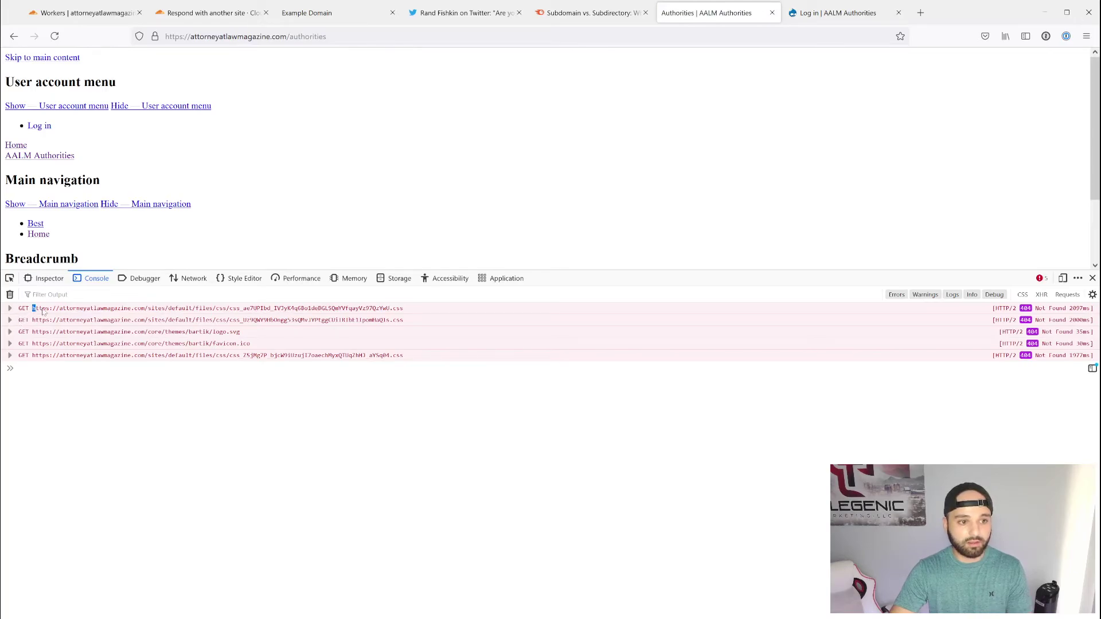
drag(33, 309, 274, 328)
click(256, 406)
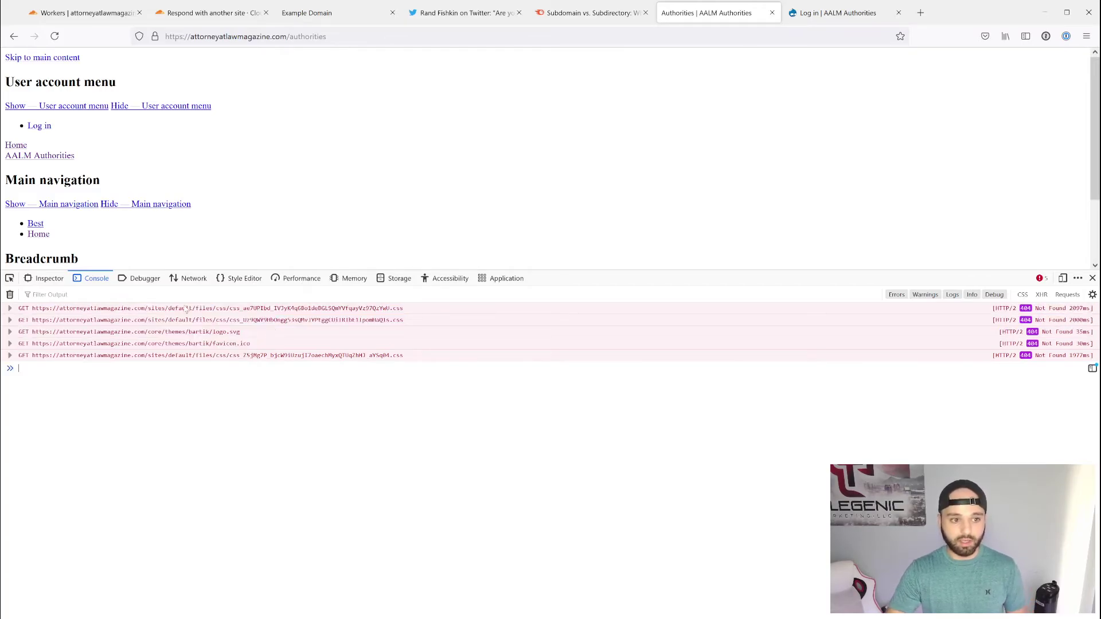
drag(33, 309, 156, 302)
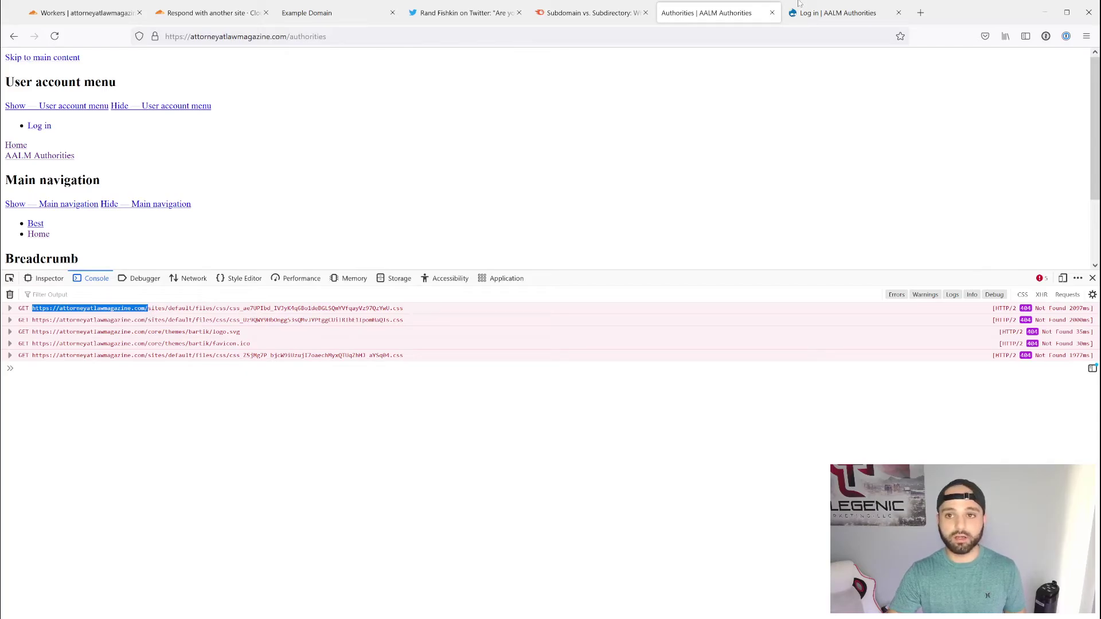
Step: Move from the login and Authorities tabs back to the Cloudflare Workers page
click(831, 13)
click(696, 12)
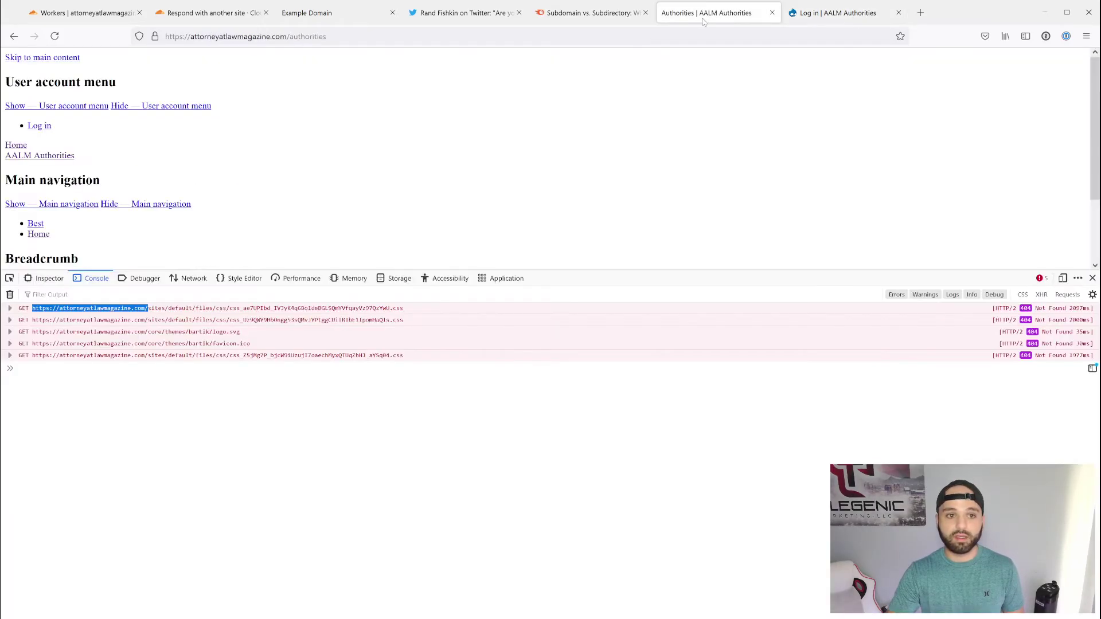
click(77, 14)
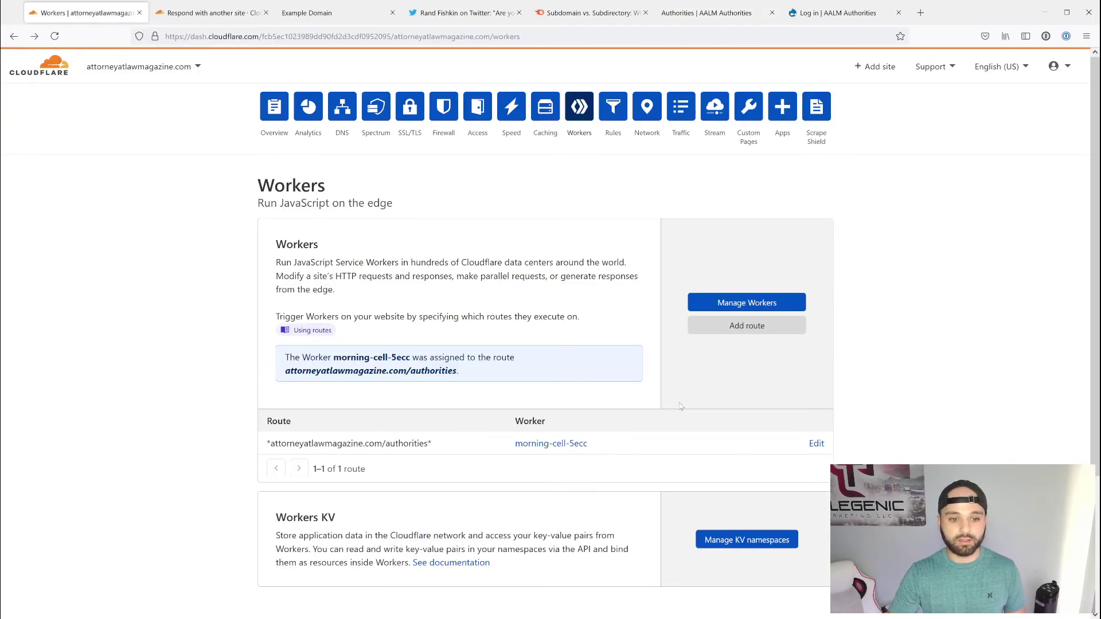
Step: Enter route pattern *attorneyatlawmagazine.com/sites/default/files*, checking the path against the 404 URL
click(726, 326)
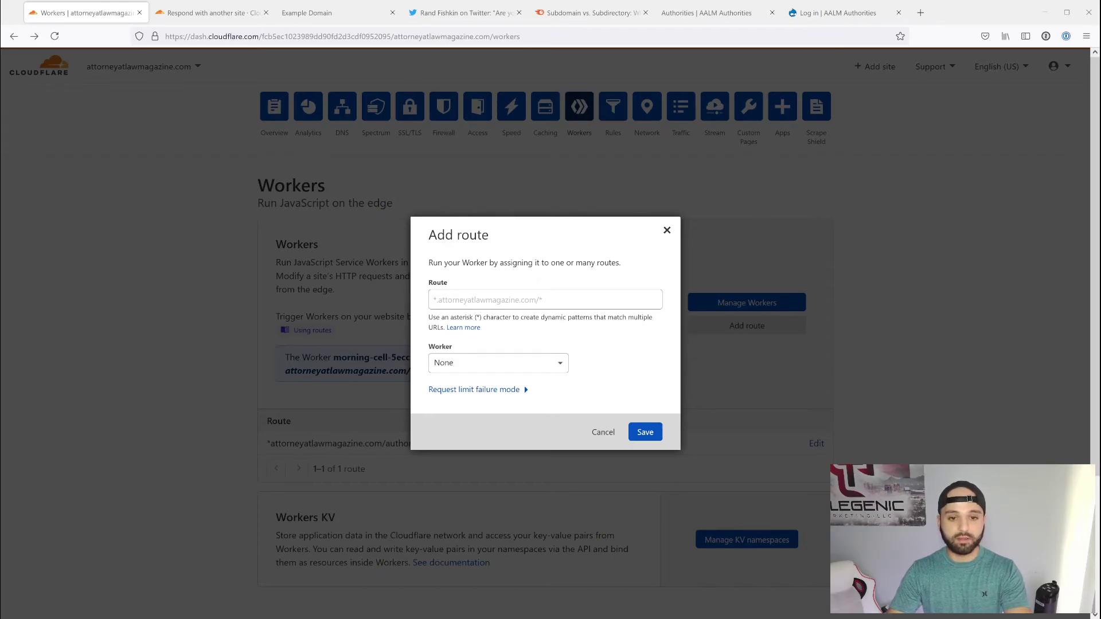
click(537, 300)
text(*attorneyatlawmagazine.com/sites/default/files/*)
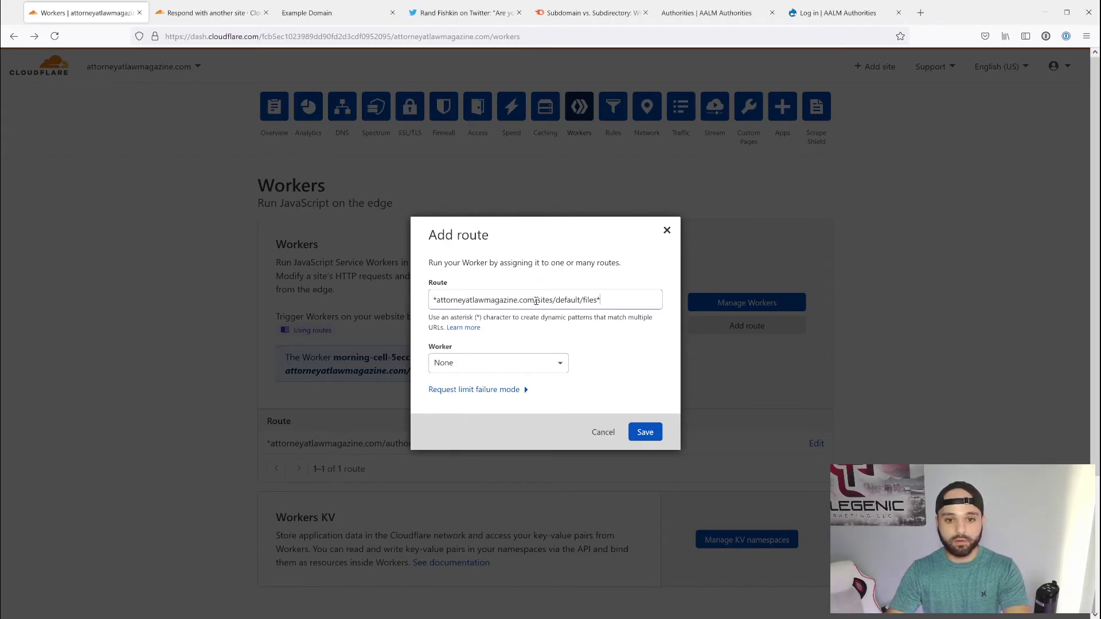
drag(537, 300, 409, 304)
click(589, 302)
drag(535, 300, 603, 300)
click(724, 14)
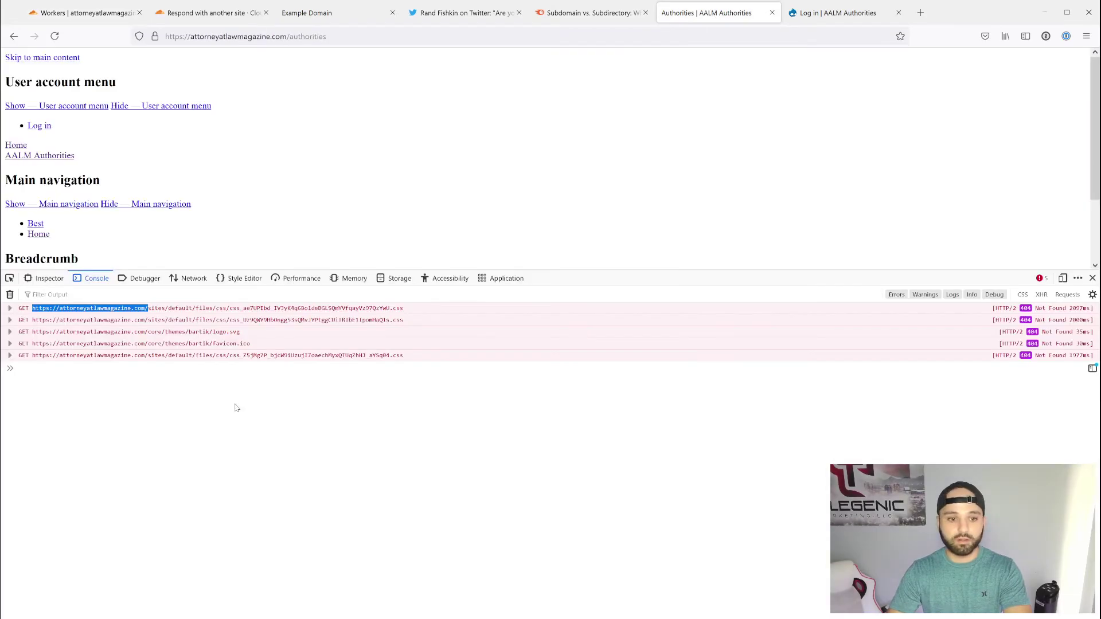
click(171, 312)
drag(145, 308, 215, 310)
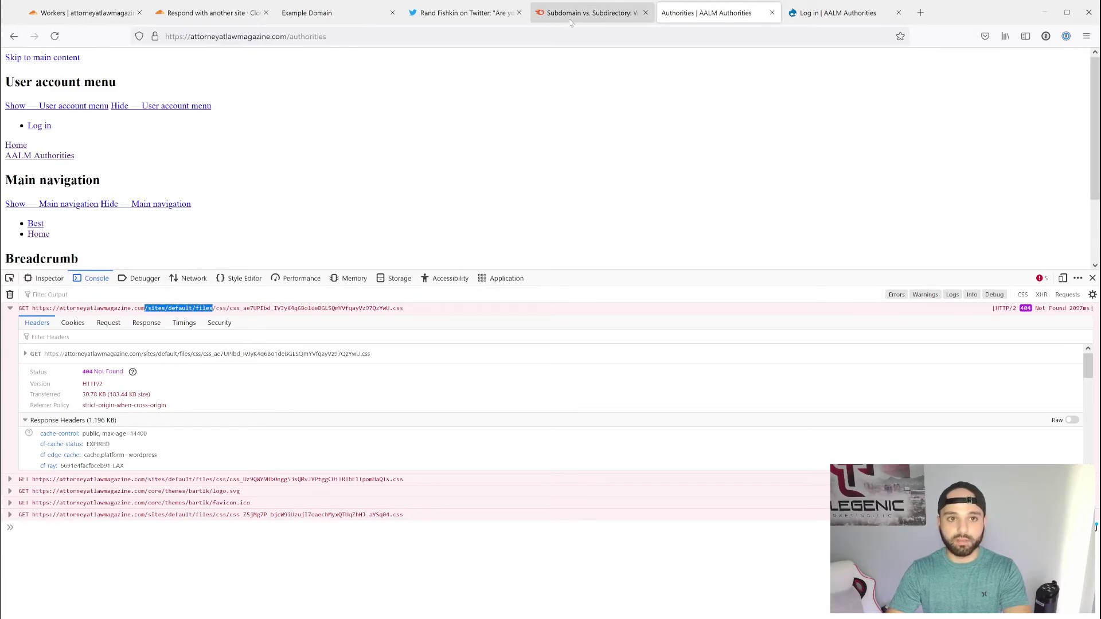
click(86, 12)
click(593, 356)
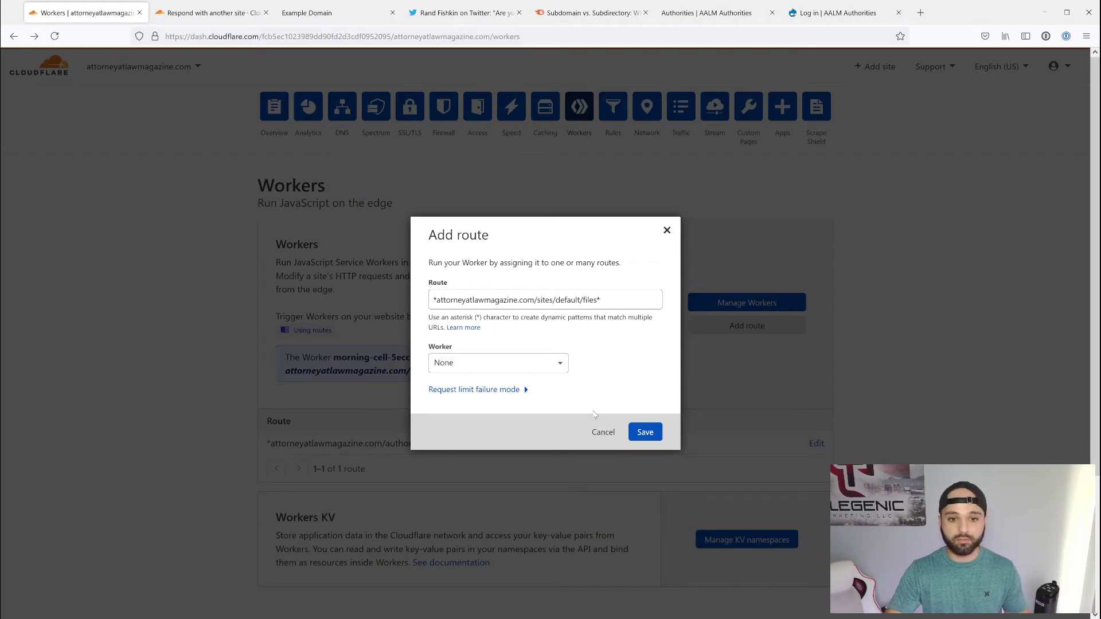
Step: Assign morning-cell-5ecc to the files route and save it
click(554, 367)
click(487, 406)
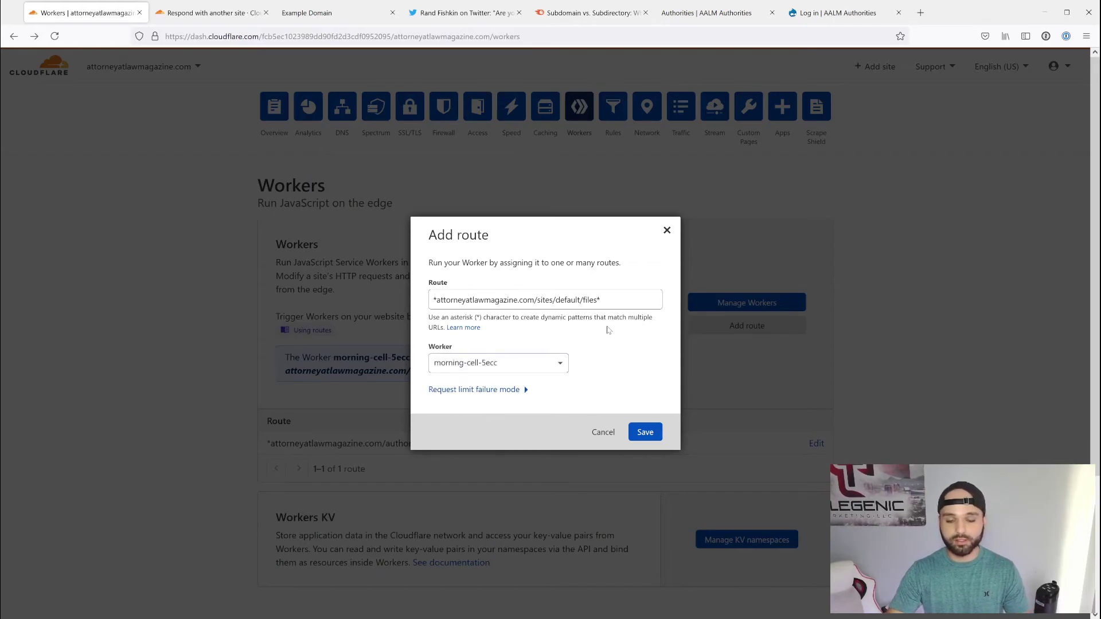
click(646, 431)
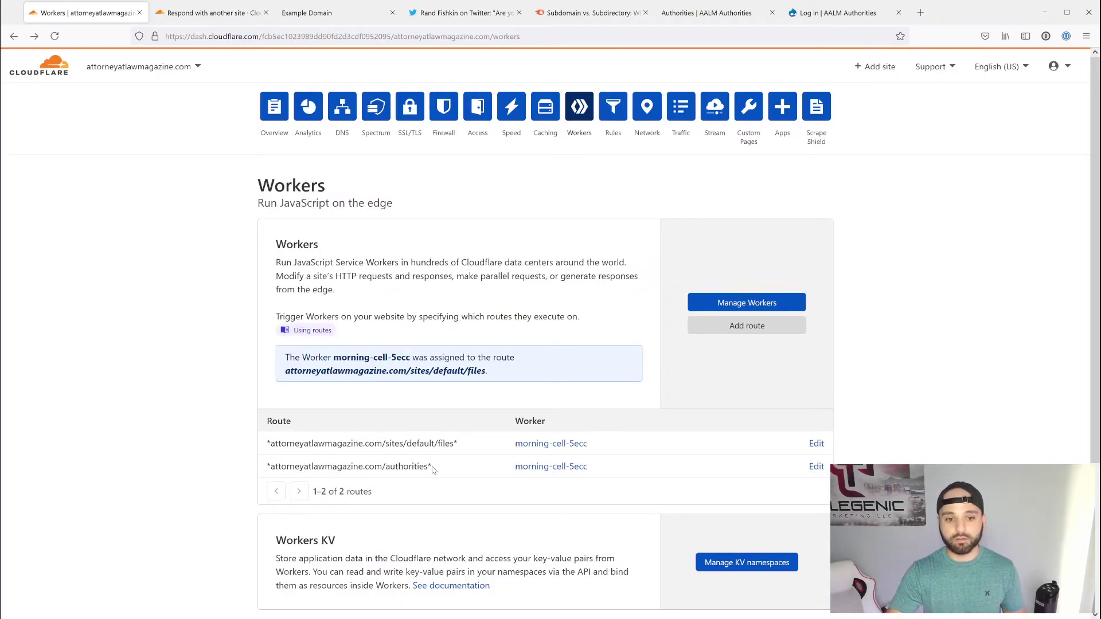
drag(435, 468, 467, 450)
Step: Reload attorneyatlawmagazine.com/authorities in Firefox so it renders fully styled, and close DevTools
click(711, 13)
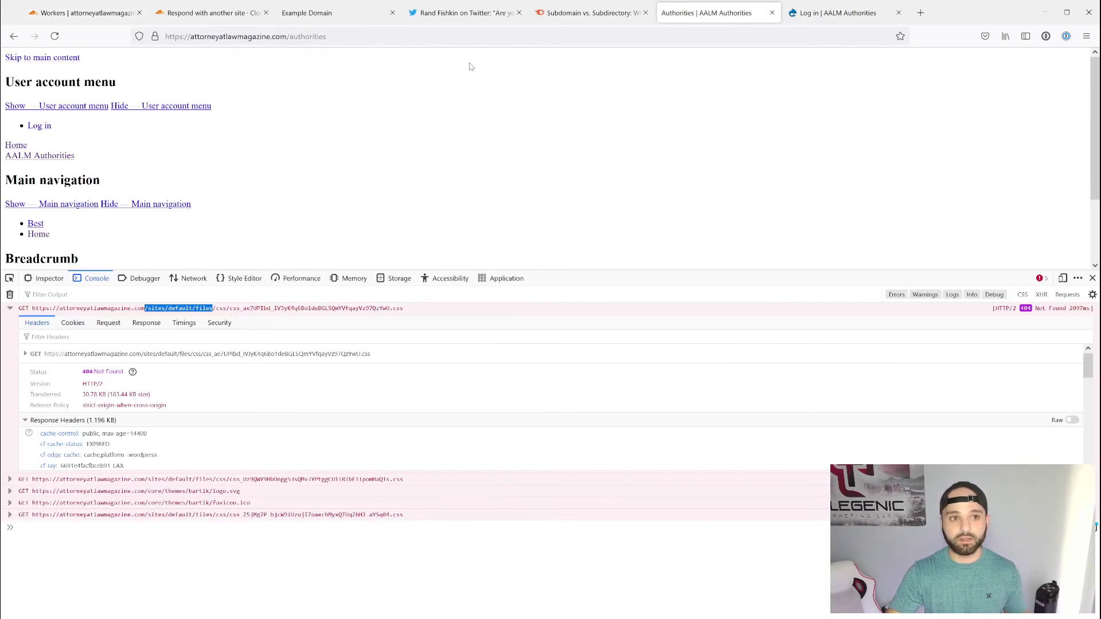
click(55, 36)
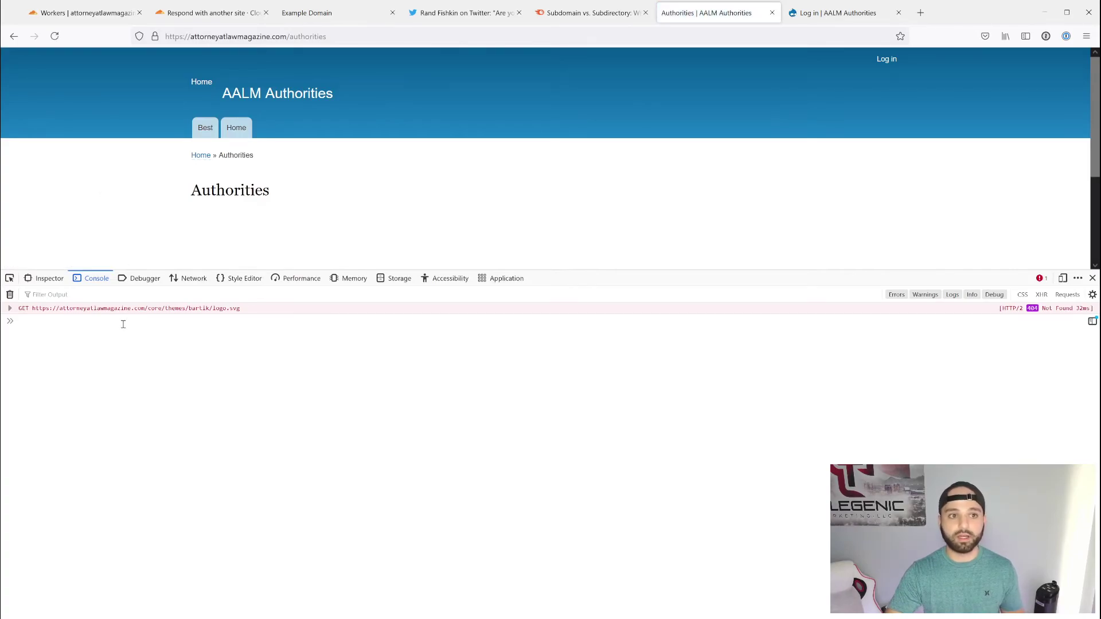
key(F12)
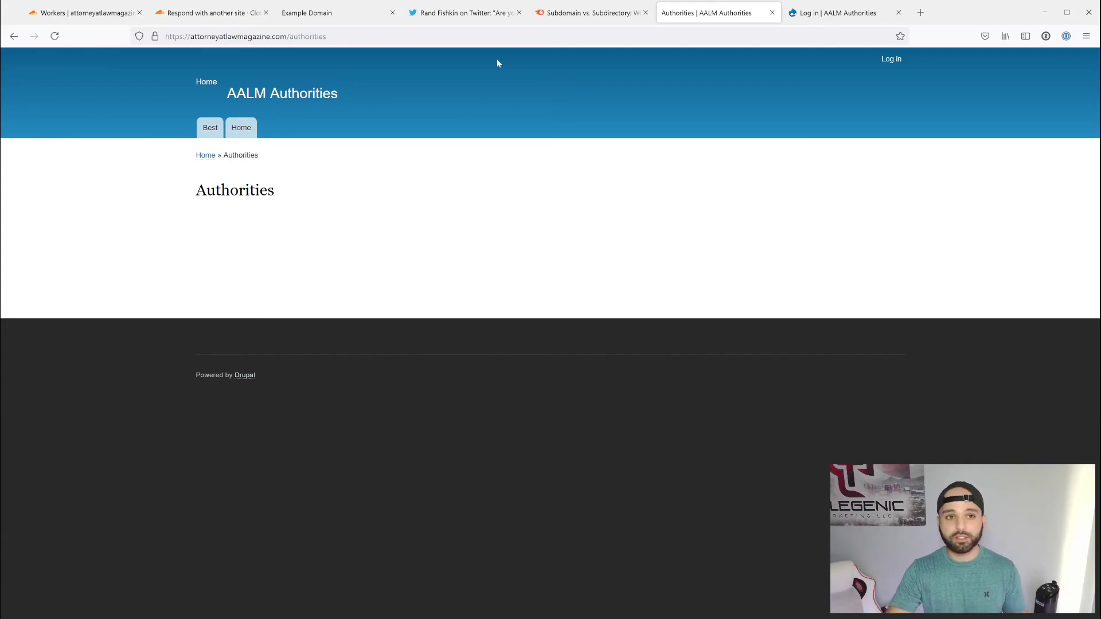
click(190, 37)
click(422, 251)
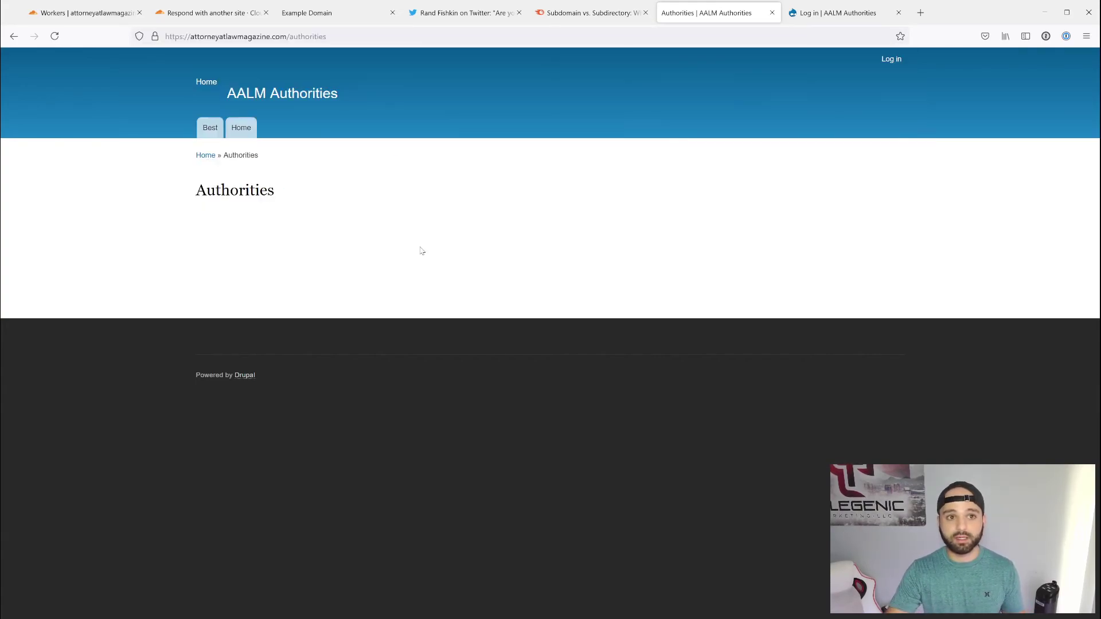
click(242, 129)
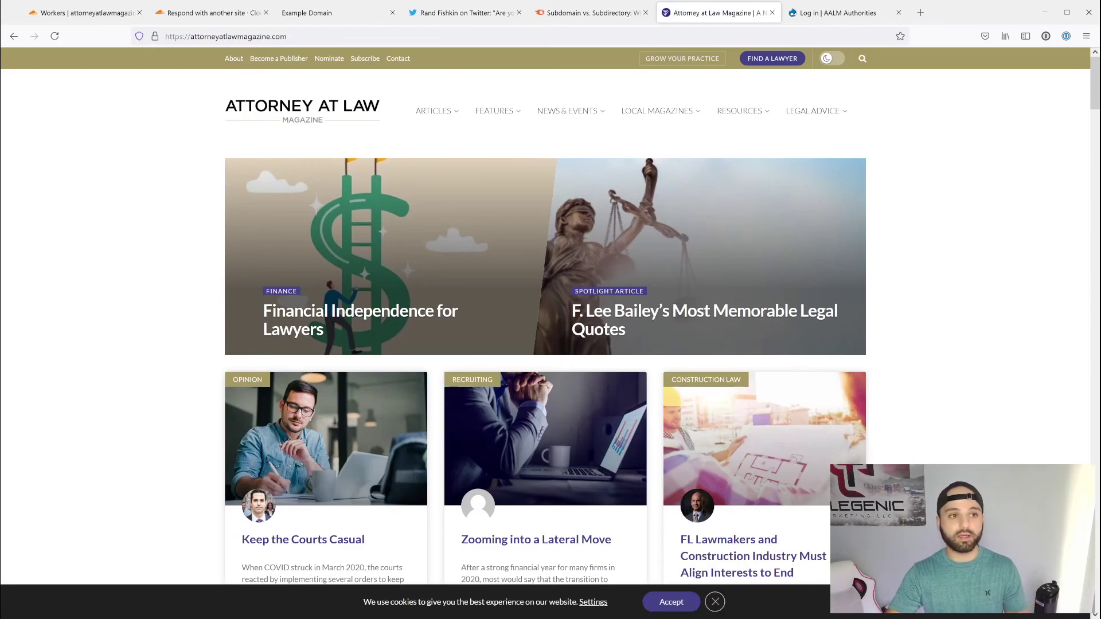
click(14, 37)
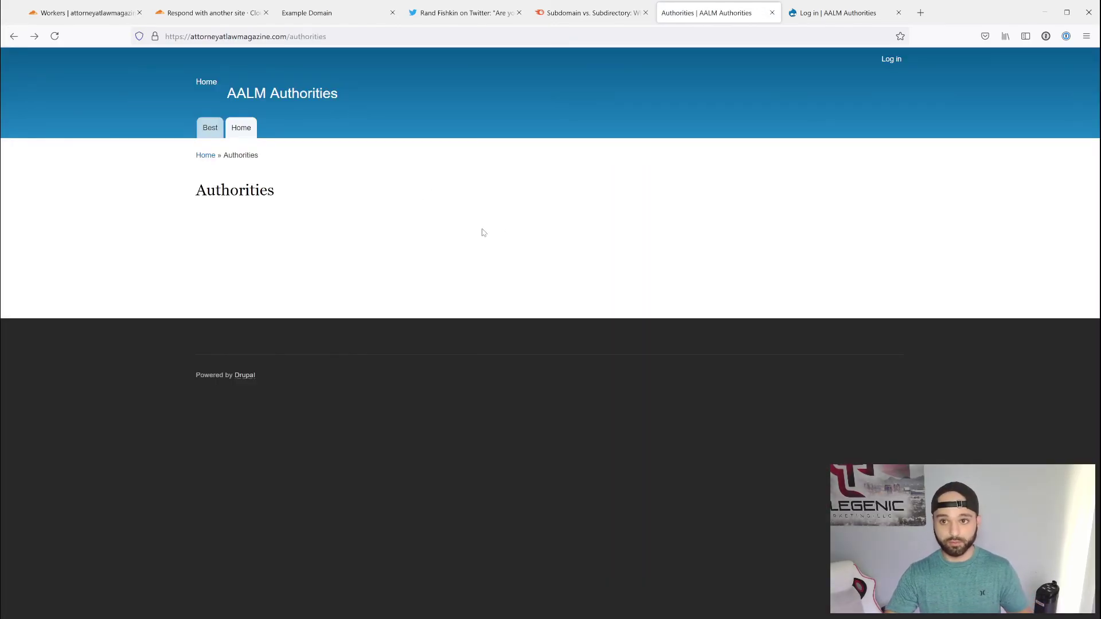